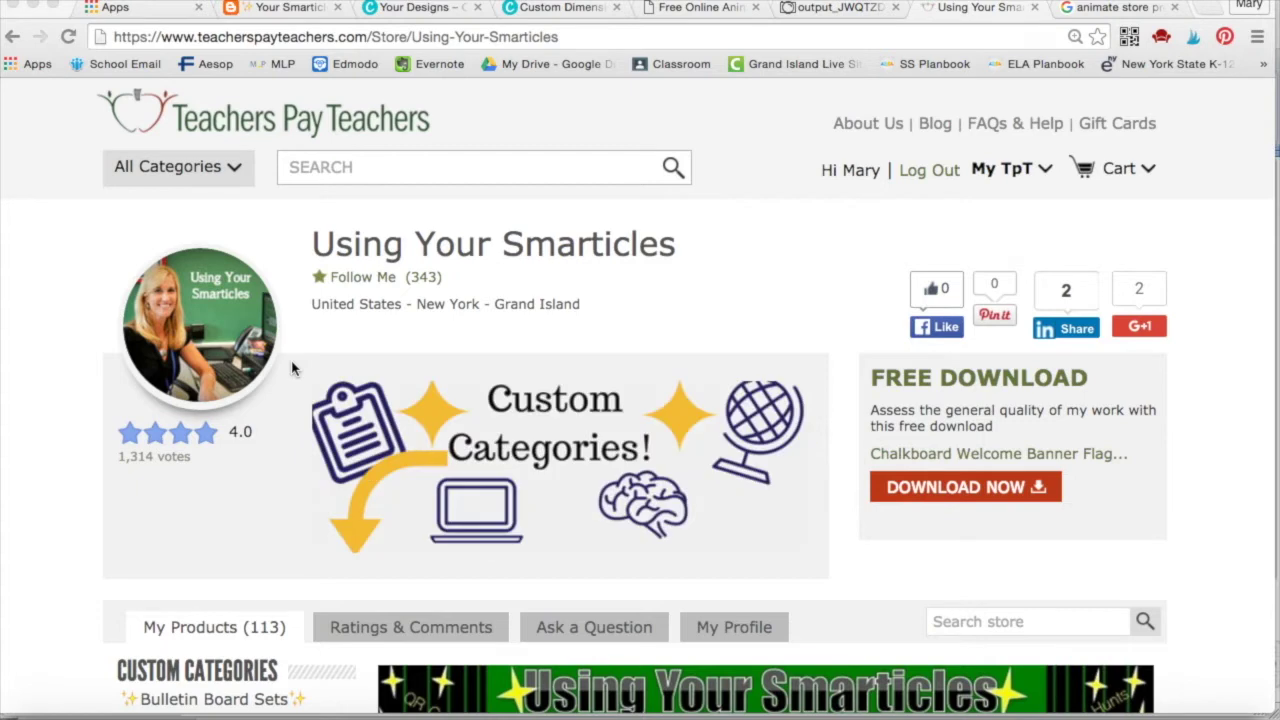
Step: Switch to Canva, create a blank custom design of 452 × 157 px and view its text and element options
{"action": "left_click", "coordinate": [416, 7]}
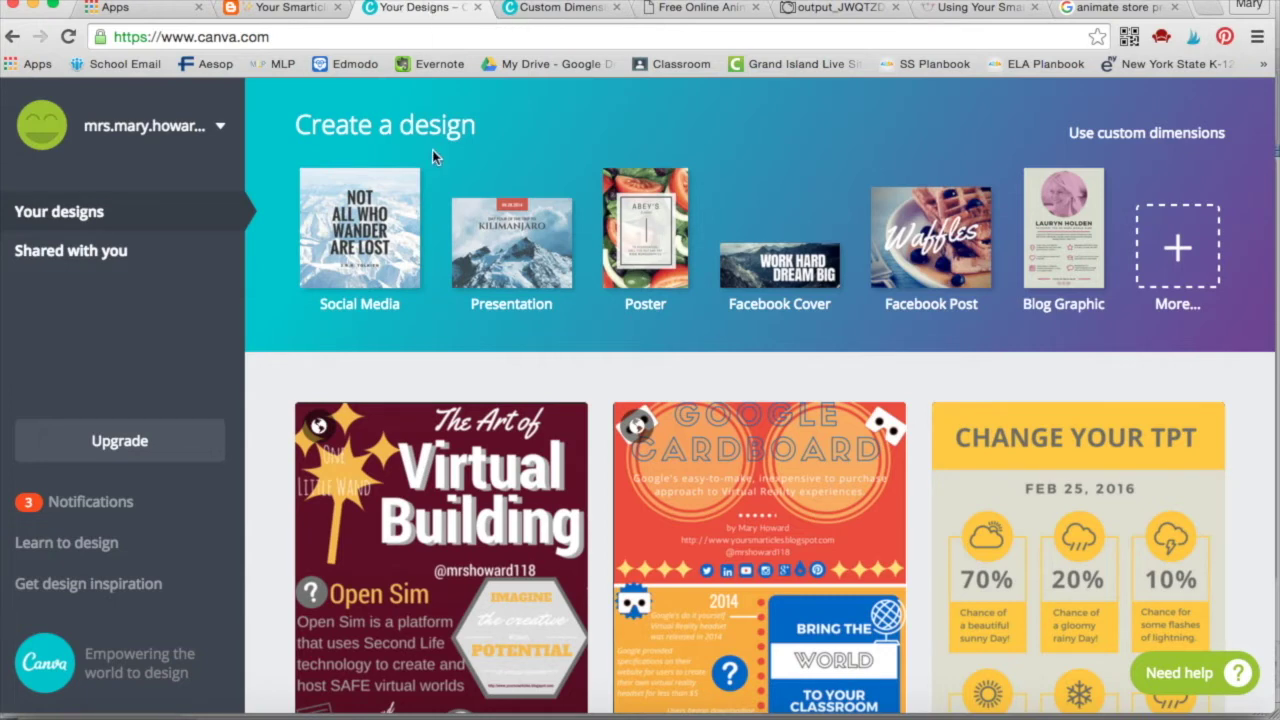
{"action": "left_click", "coordinate": [1138, 140]}
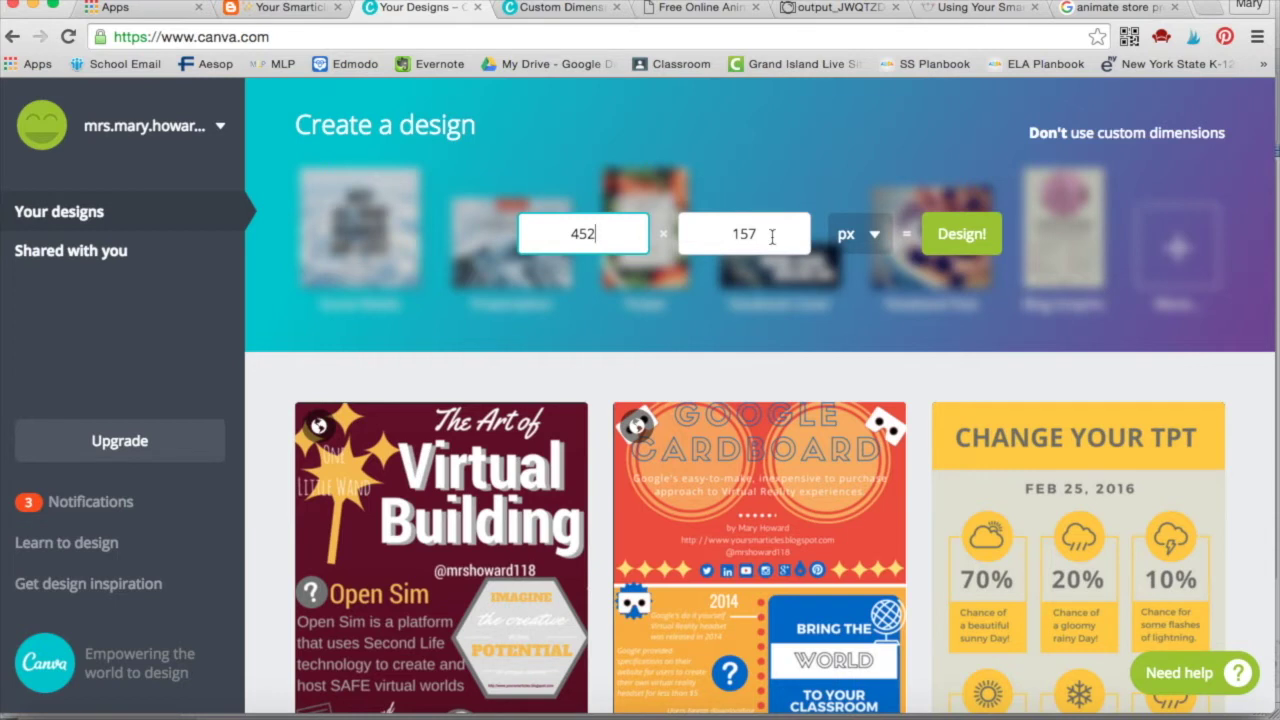
{"action": "left_click", "coordinate": [968, 245]}
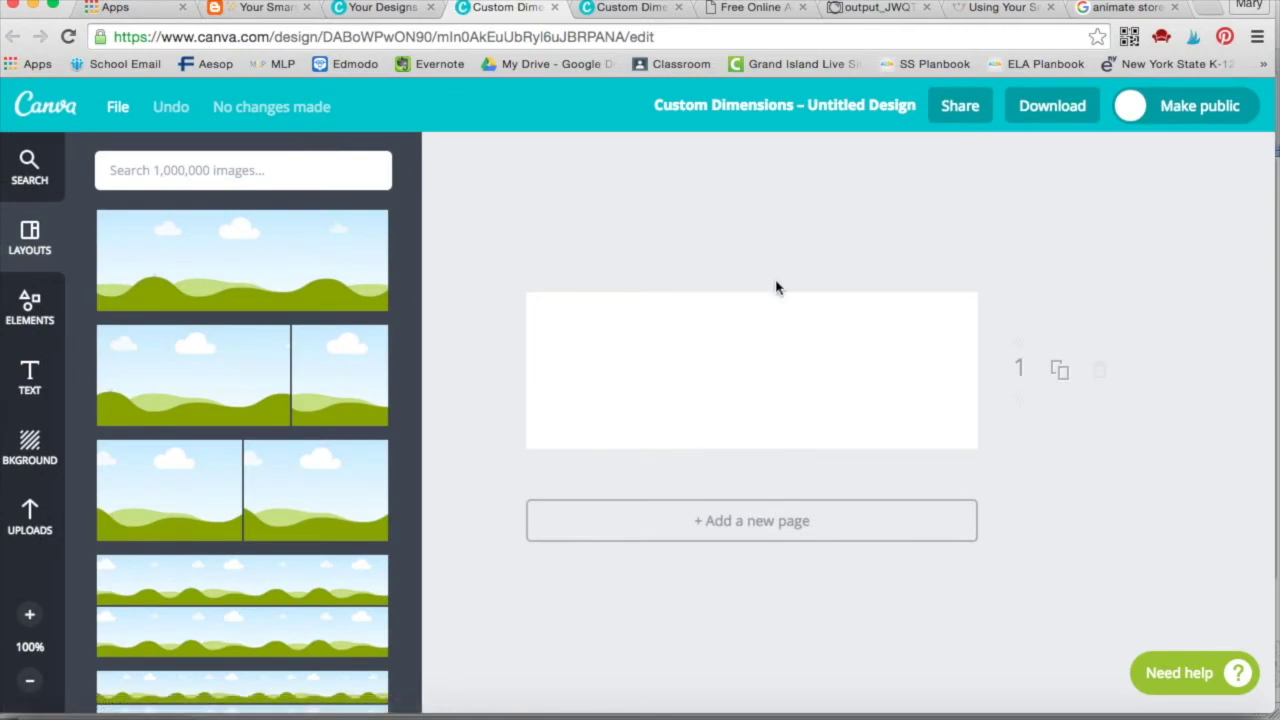
{"action": "left_click", "coordinate": [38, 370]}
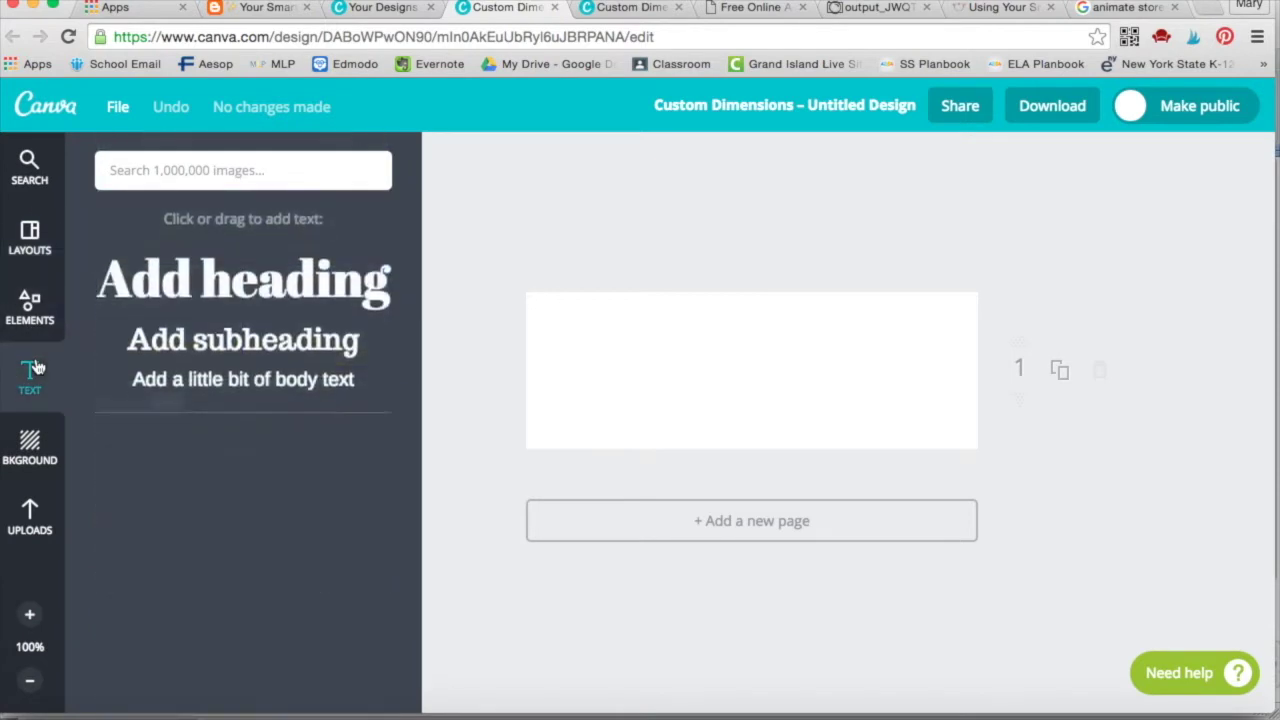
{"action": "left_click", "coordinate": [32, 312]}
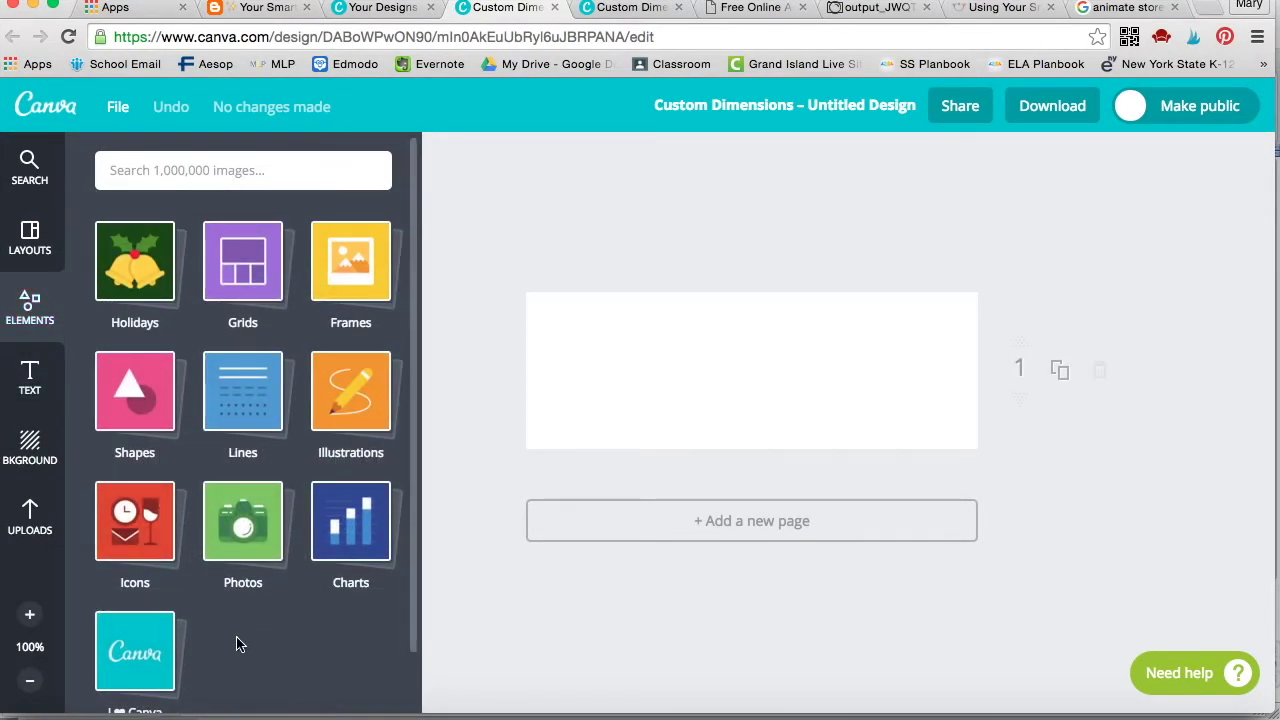
Step: Open the existing "Follow me for Updates" design from the designs overview and look through its banner pages and download formats
{"action": "left_click", "coordinate": [60, 115]}
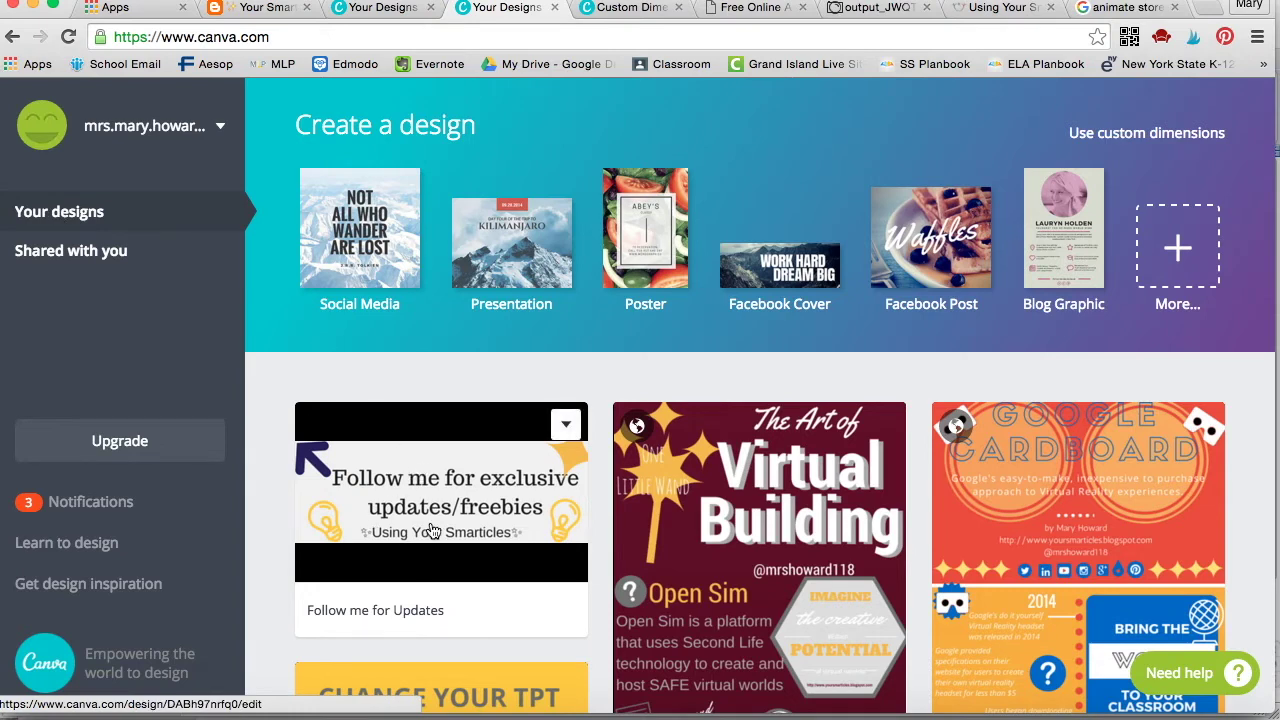
{"action": "left_click", "coordinate": [472, 499]}
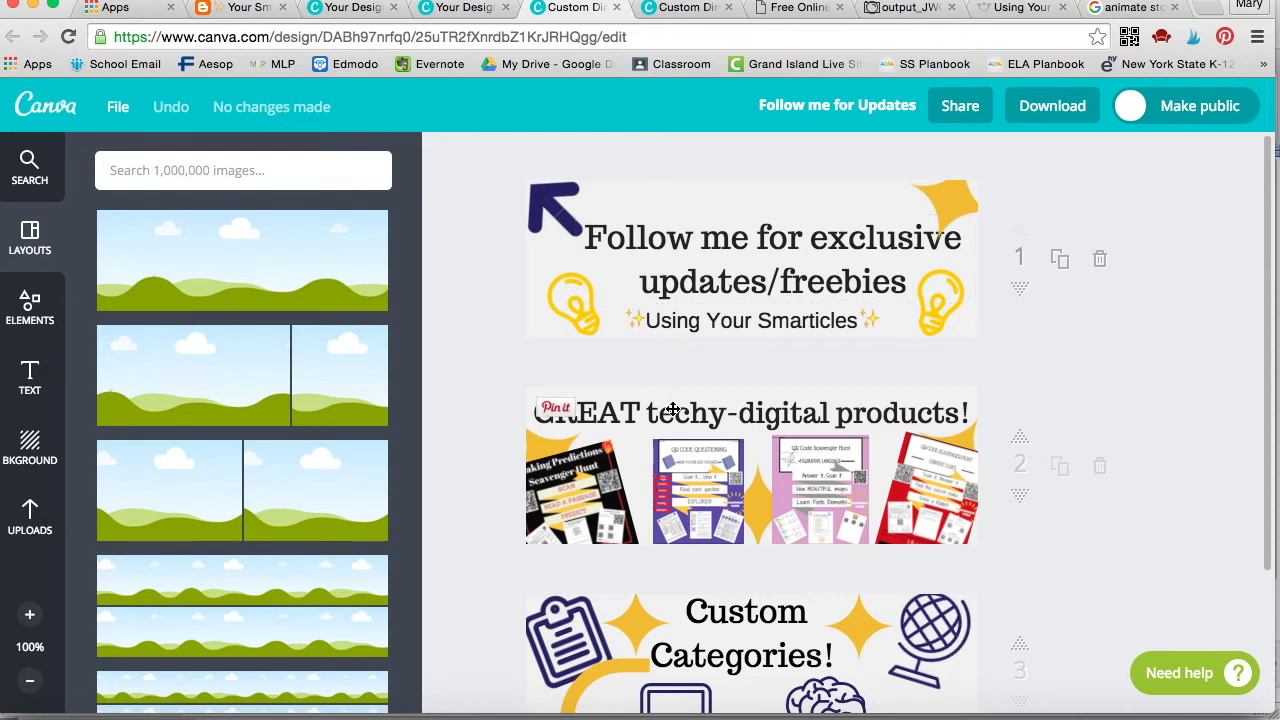
{"action": "scroll", "coordinate": [688, 467], "scroll_direction": "down", "scroll_amount": 1}
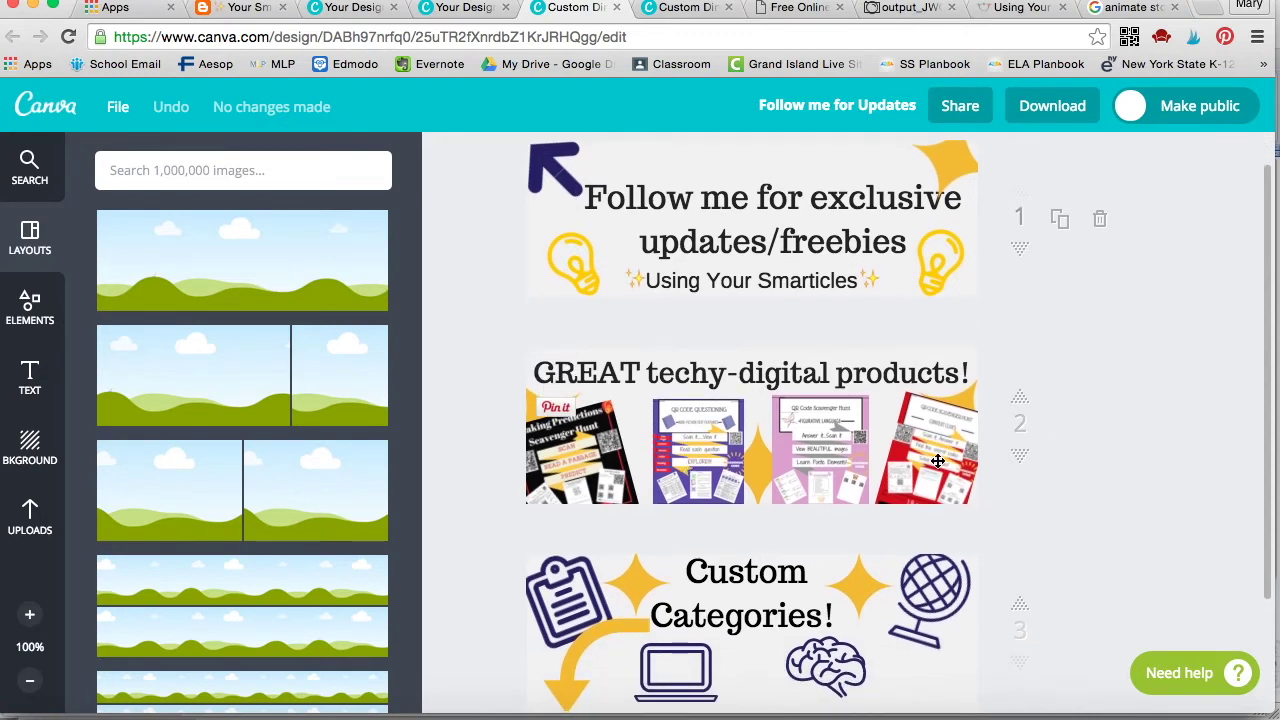
{"action": "scroll", "coordinate": [830, 467], "scroll_direction": "down", "scroll_amount": 3}
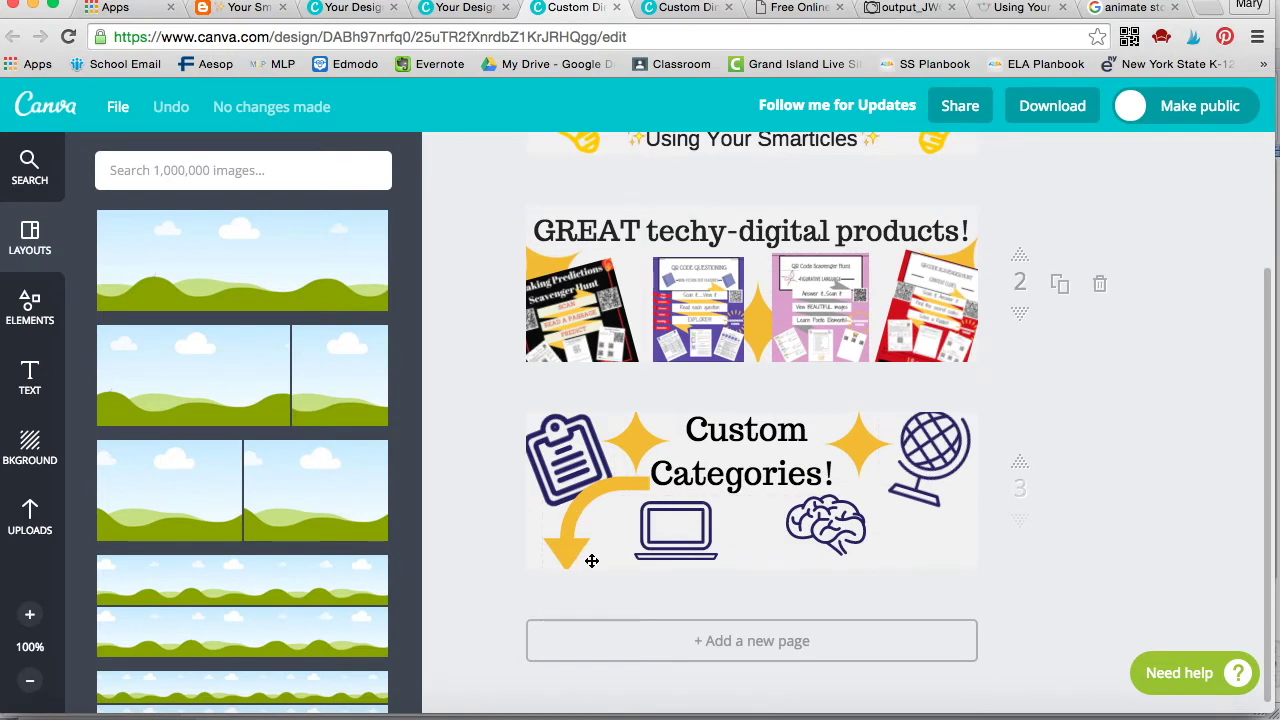
{"action": "scroll", "coordinate": [592, 562], "scroll_direction": "up", "scroll_amount": 3}
{"action": "scroll", "coordinate": [592, 562], "scroll_direction": "up", "scroll_amount": 2}
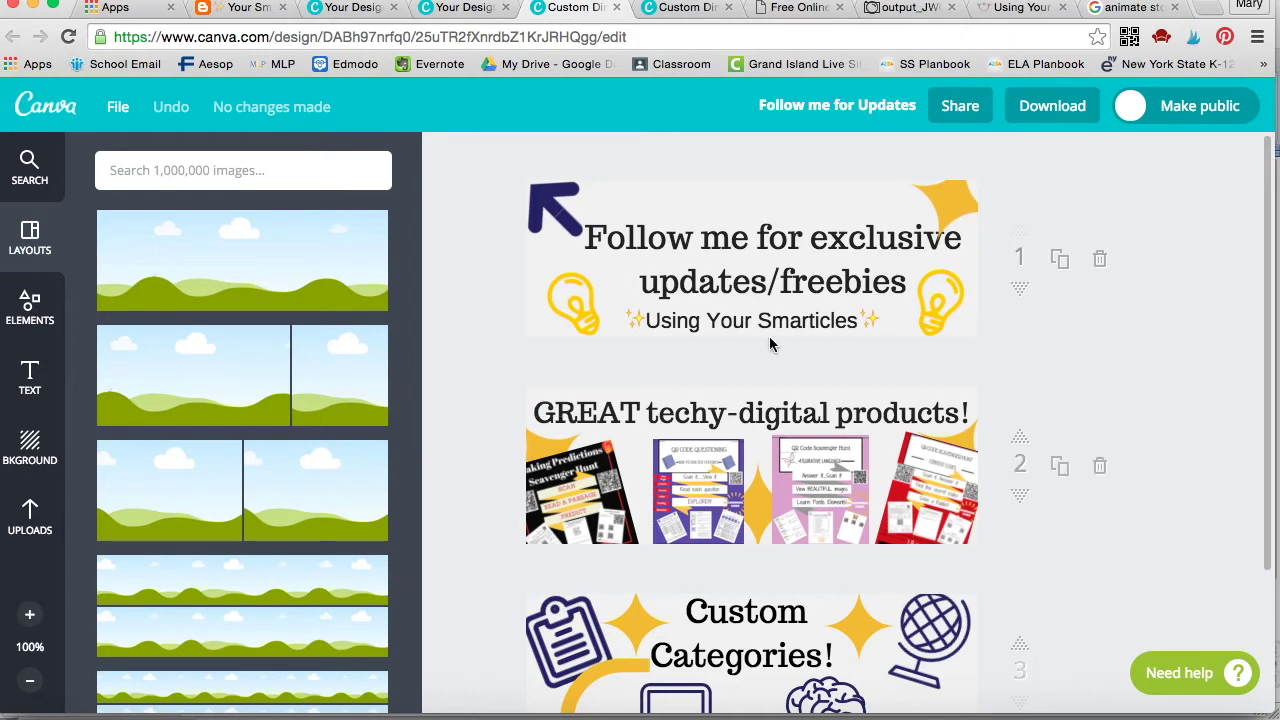
{"action": "left_click", "coordinate": [1063, 107]}
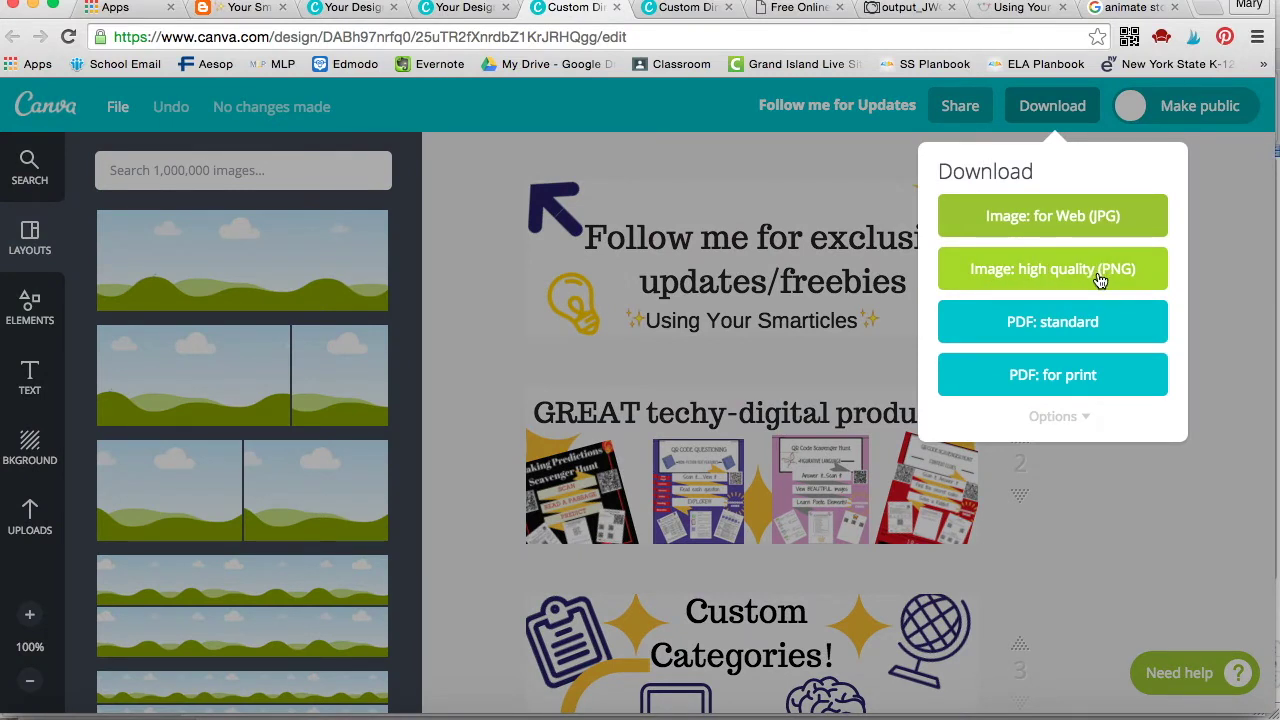
{"action": "left_click", "coordinate": [1238, 330]}
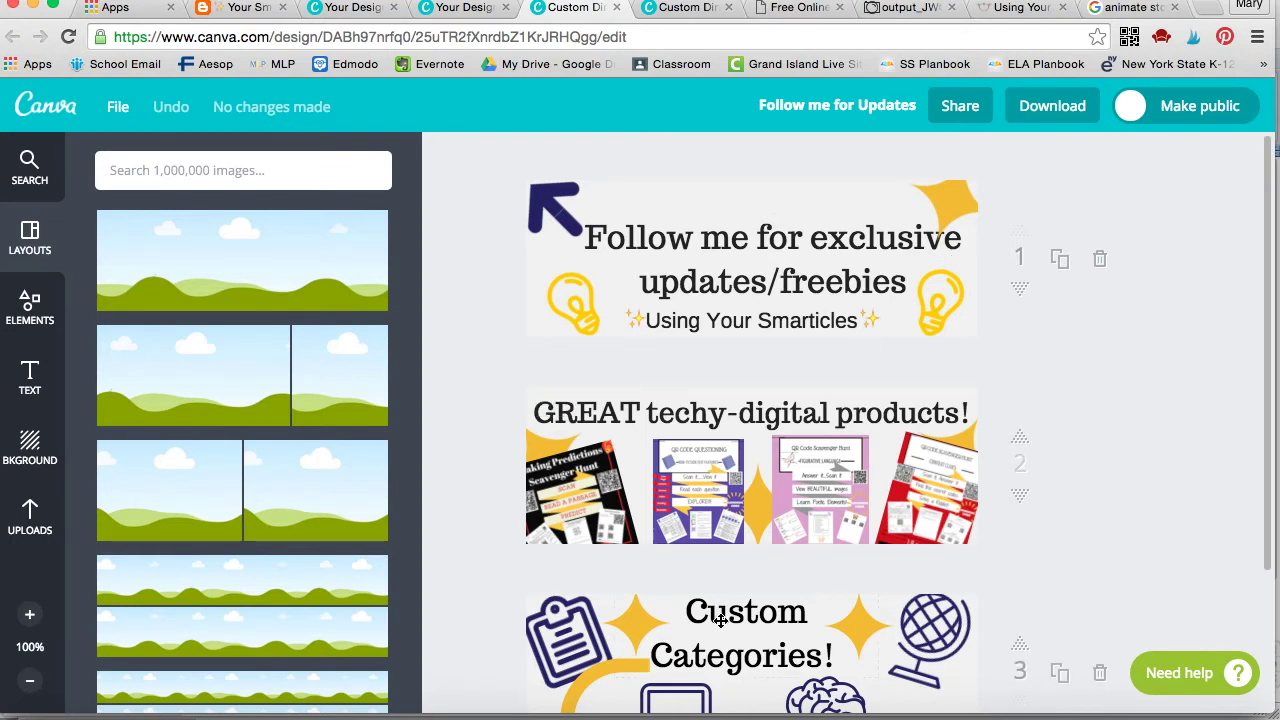
Step: Switch to GIFMaker.me and examine the uploaded banner images, canvas size, animation speed, repeat setting and GIF creation option
{"action": "left_click", "coordinate": [1130, 8]}
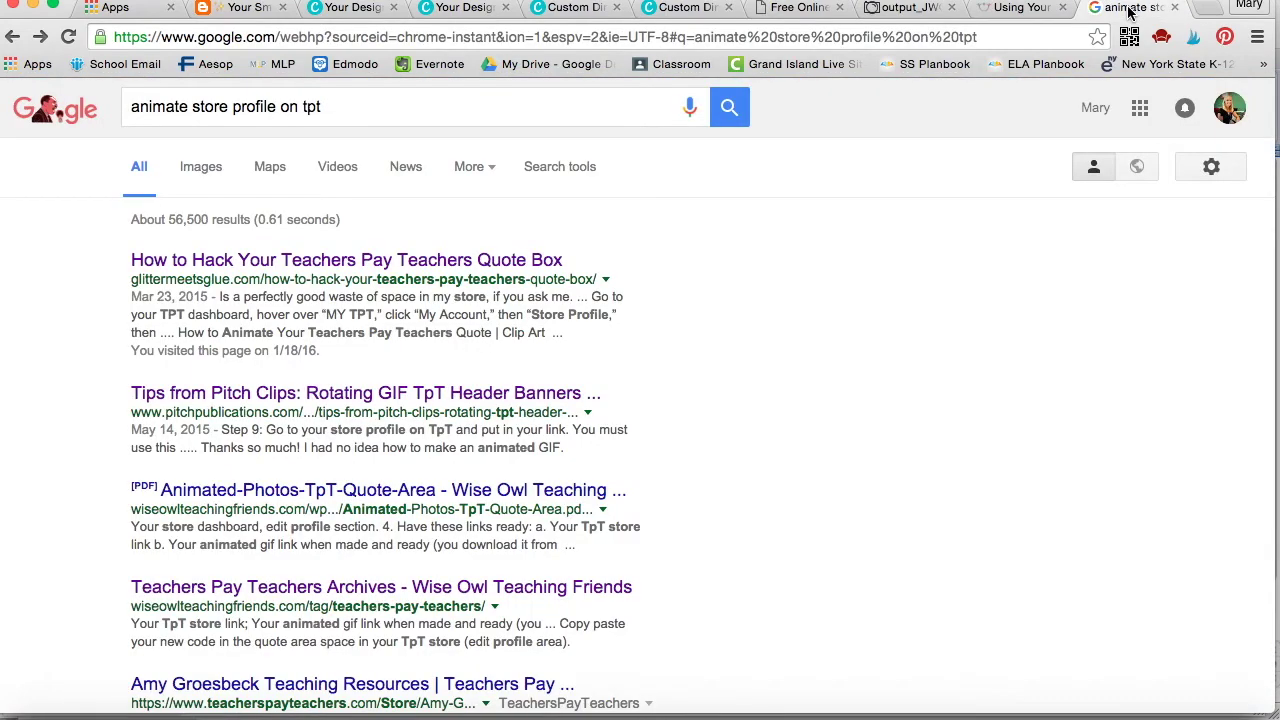
{"action": "left_click", "coordinate": [1020, 8]}
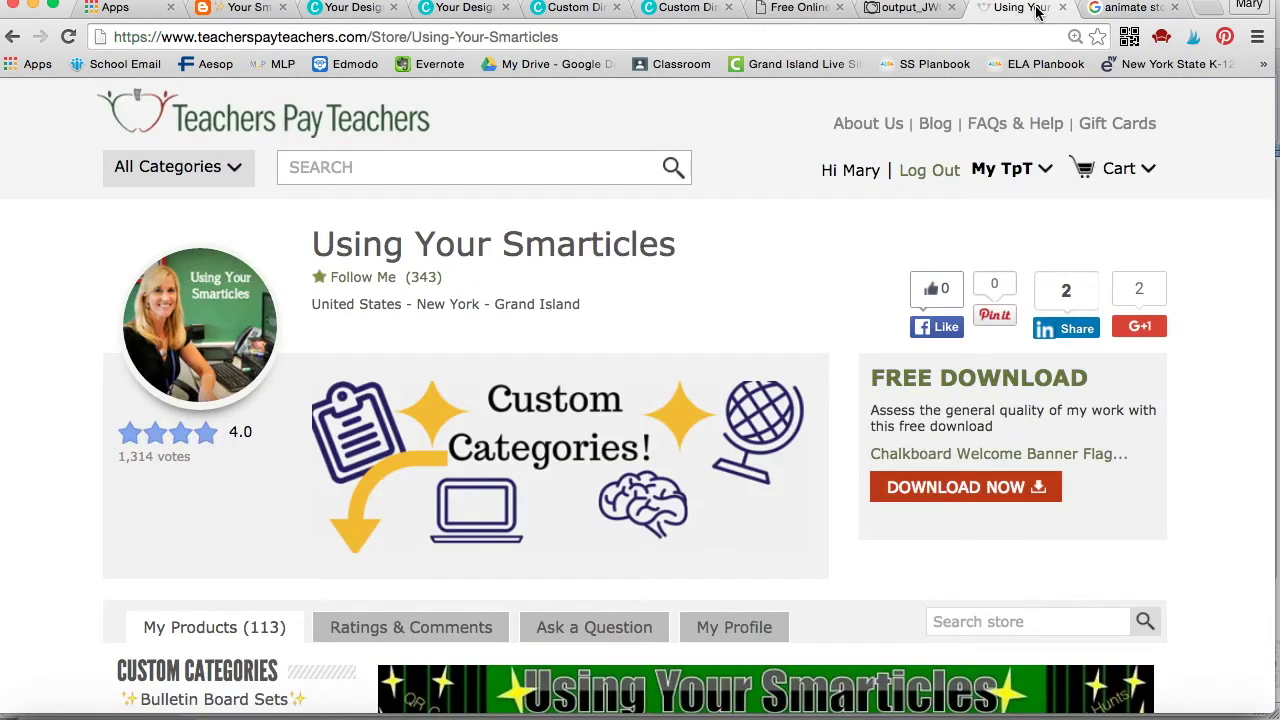
{"action": "left_click", "coordinate": [925, 12]}
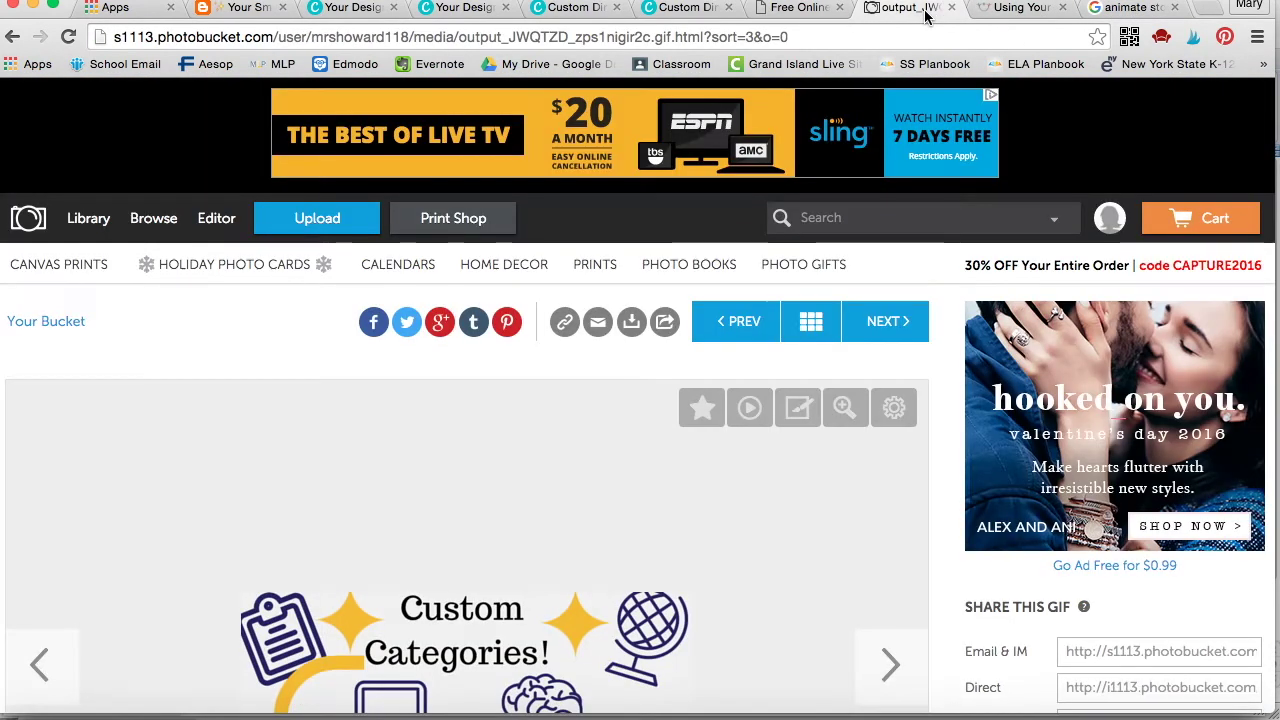
{"action": "left_click", "coordinate": [786, 9]}
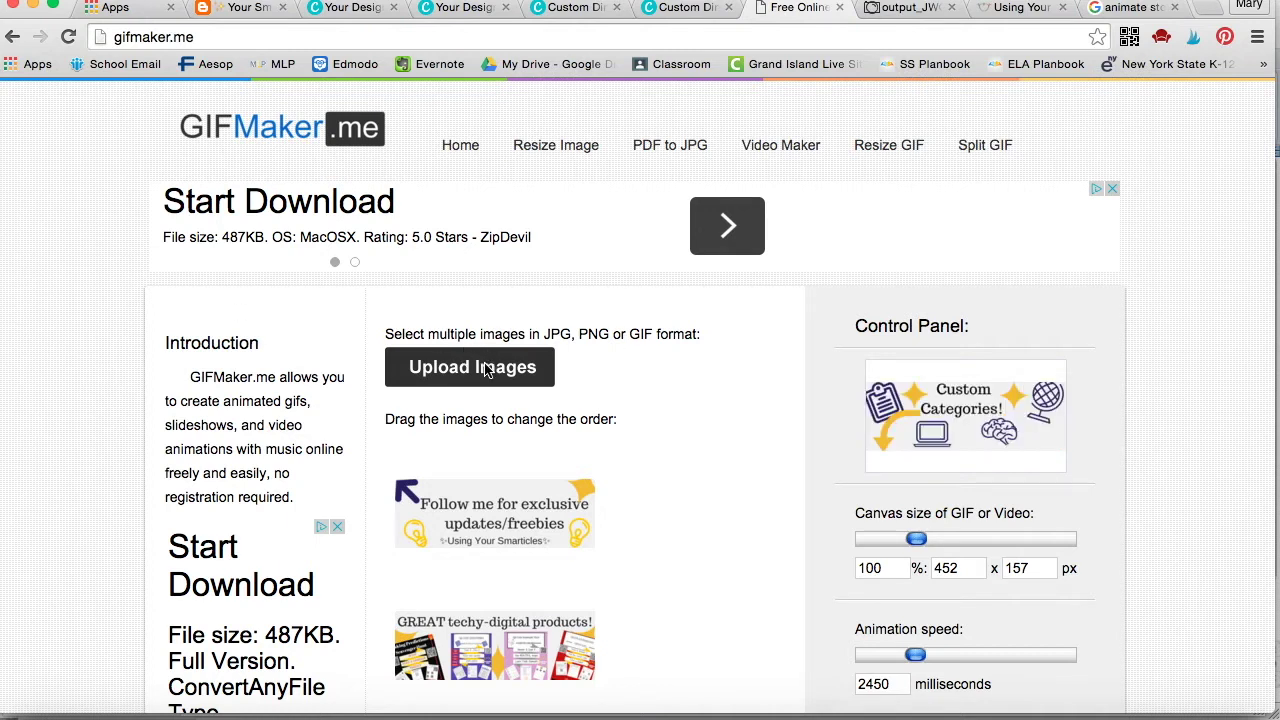
{"action": "scroll", "coordinate": [487, 370], "scroll_direction": "down", "scroll_amount": 3}
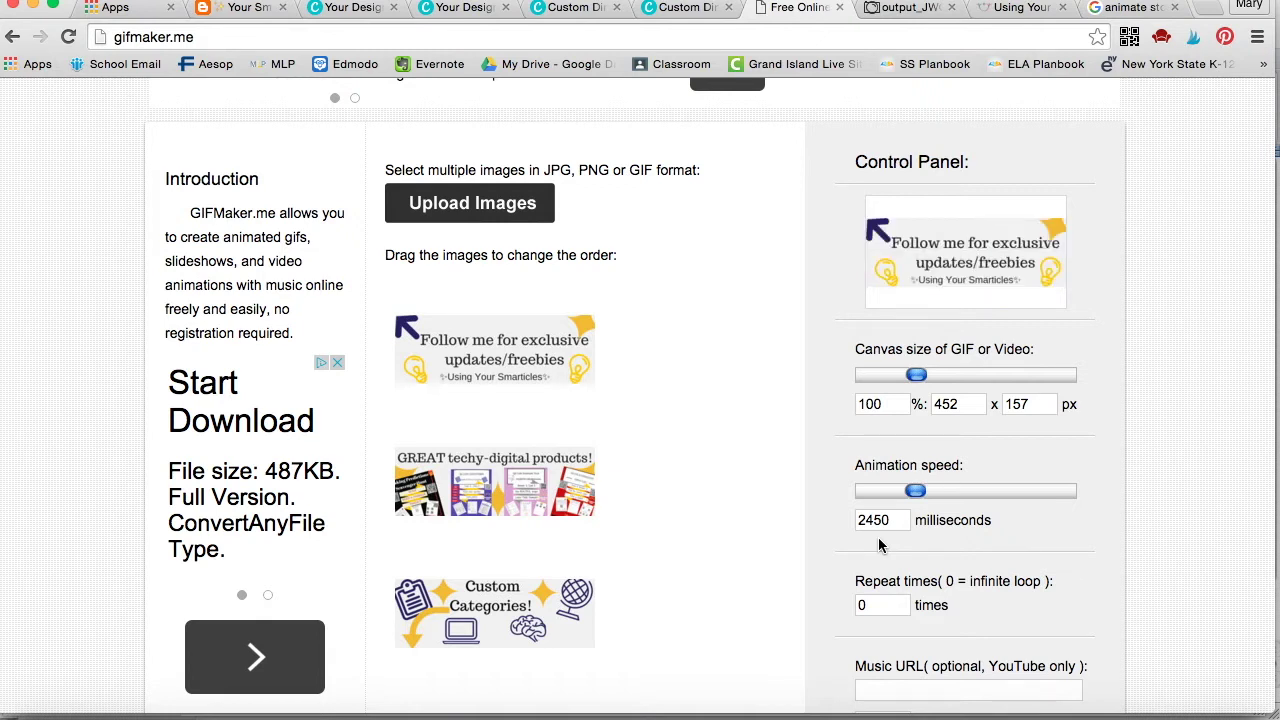
{"action": "scroll", "coordinate": [879, 545], "scroll_direction": "down", "scroll_amount": 5}
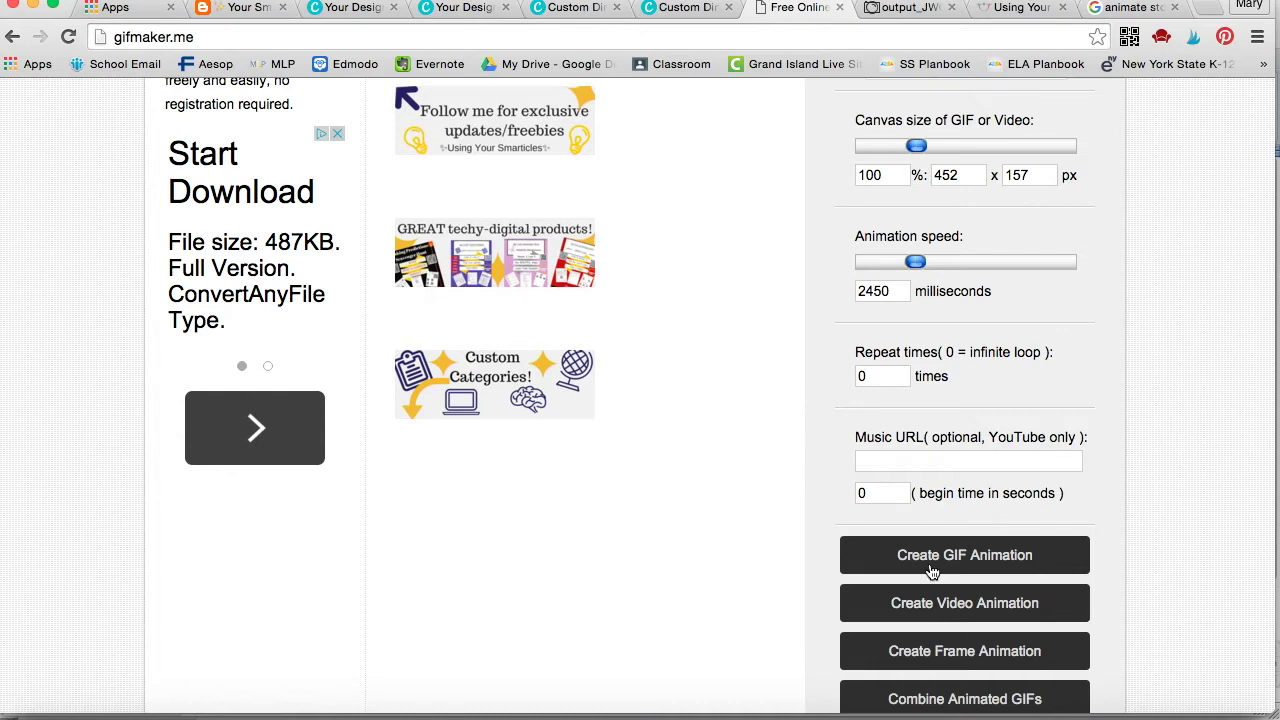
{"action": "scroll", "coordinate": [768, 545], "scroll_direction": "up", "scroll_amount": 1}
{"action": "scroll", "coordinate": [767, 545], "scroll_direction": "down", "scroll_amount": 5}
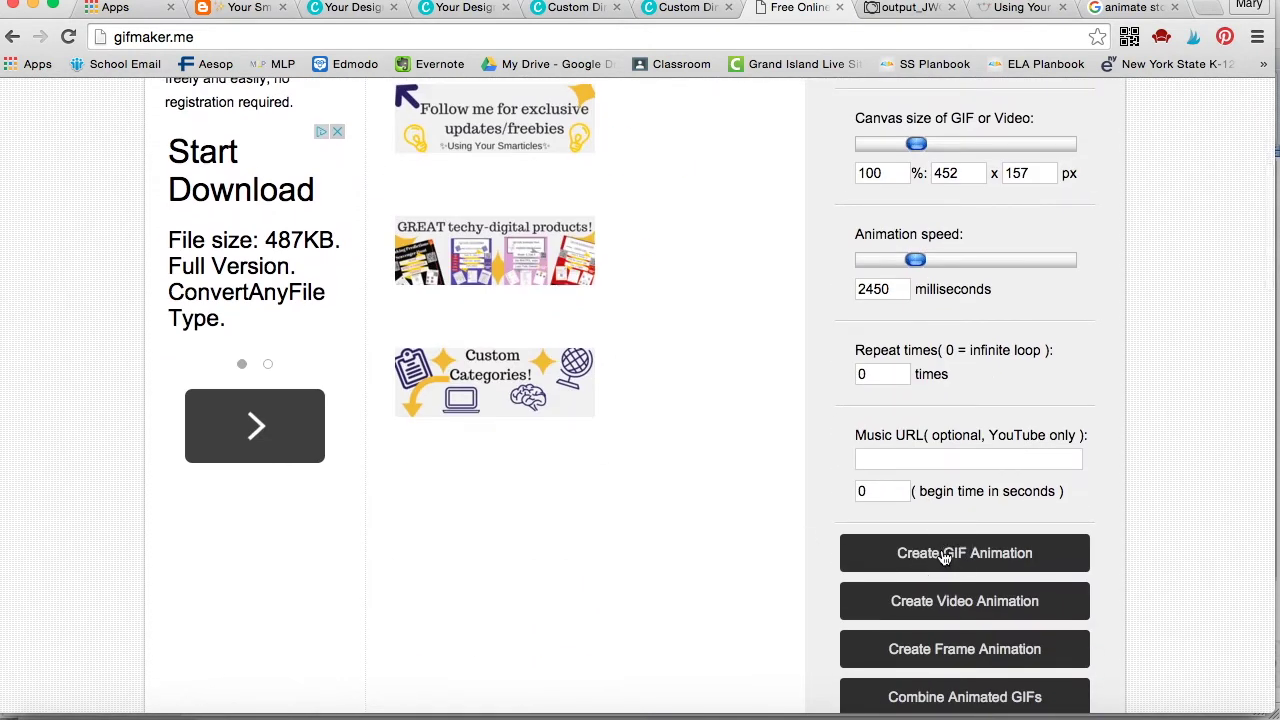
{"action": "scroll", "coordinate": [752, 523], "scroll_direction": "up", "scroll_amount": 7}
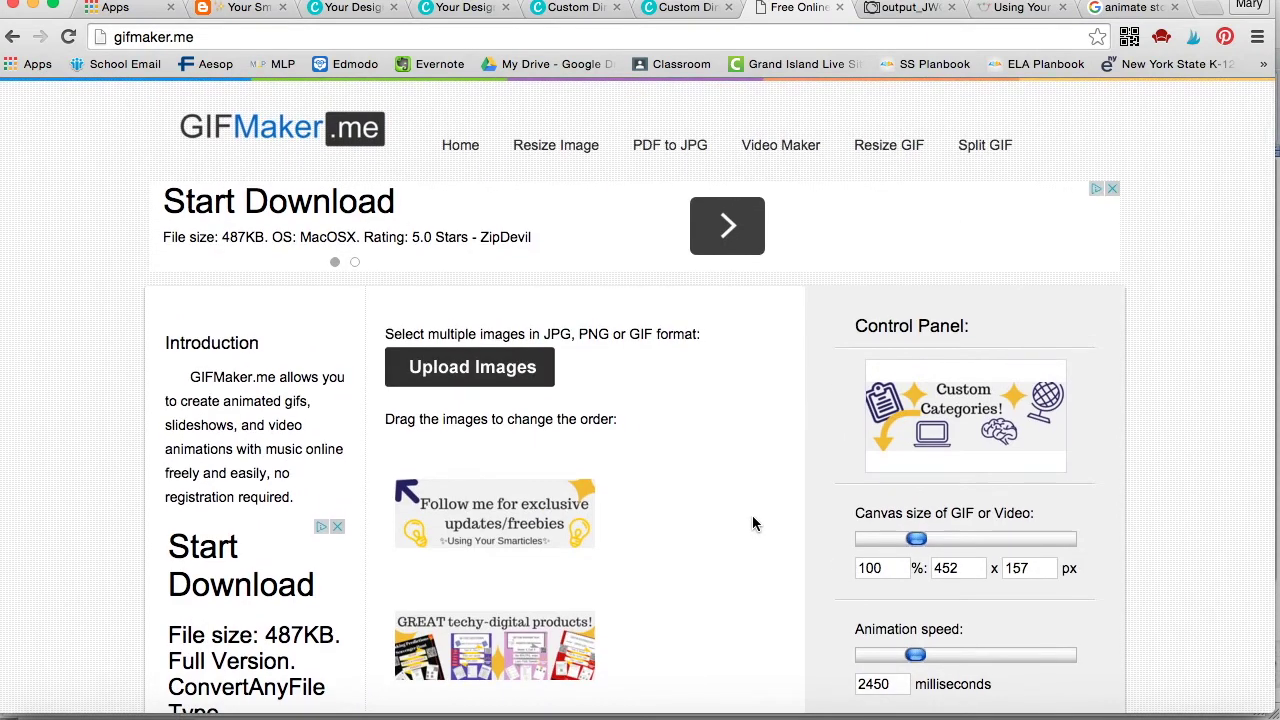
{"action": "scroll", "coordinate": [753, 520], "scroll_direction": "down", "scroll_amount": 6}
{"action": "scroll", "coordinate": [753, 520], "scroll_direction": "up", "scroll_amount": 6}
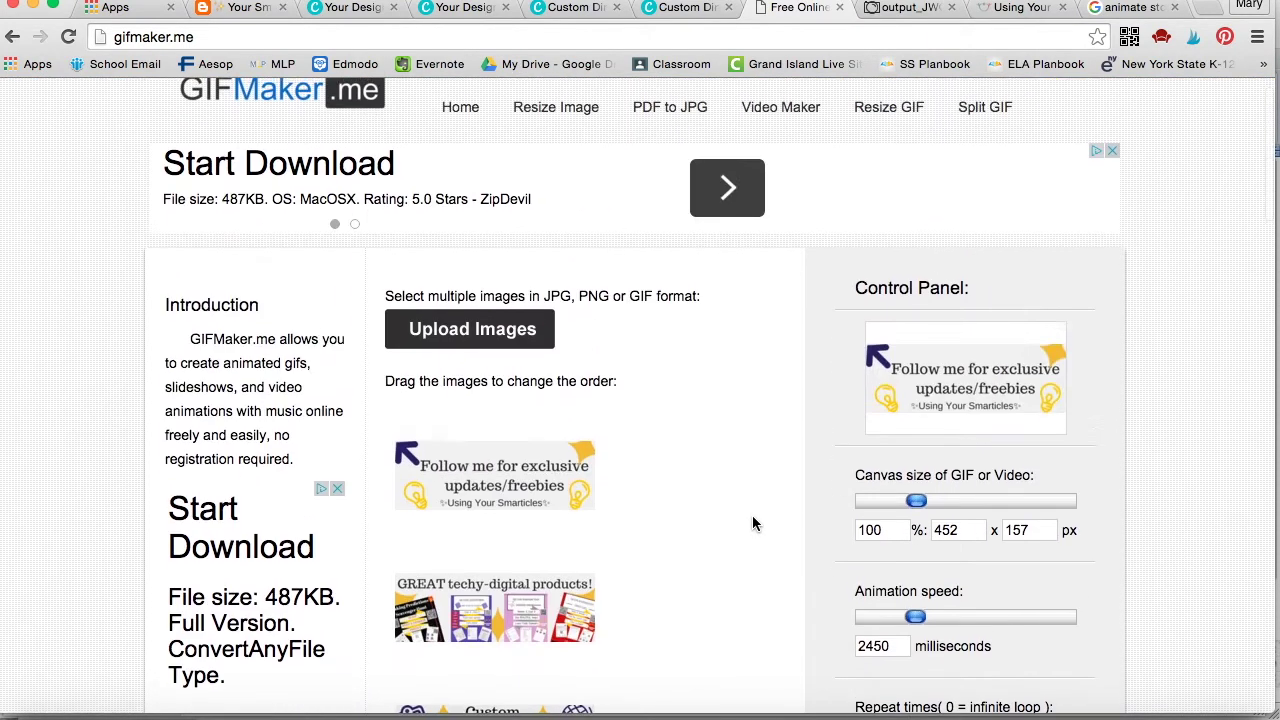
{"action": "scroll", "coordinate": [753, 518], "scroll_direction": "up", "scroll_amount": 1}
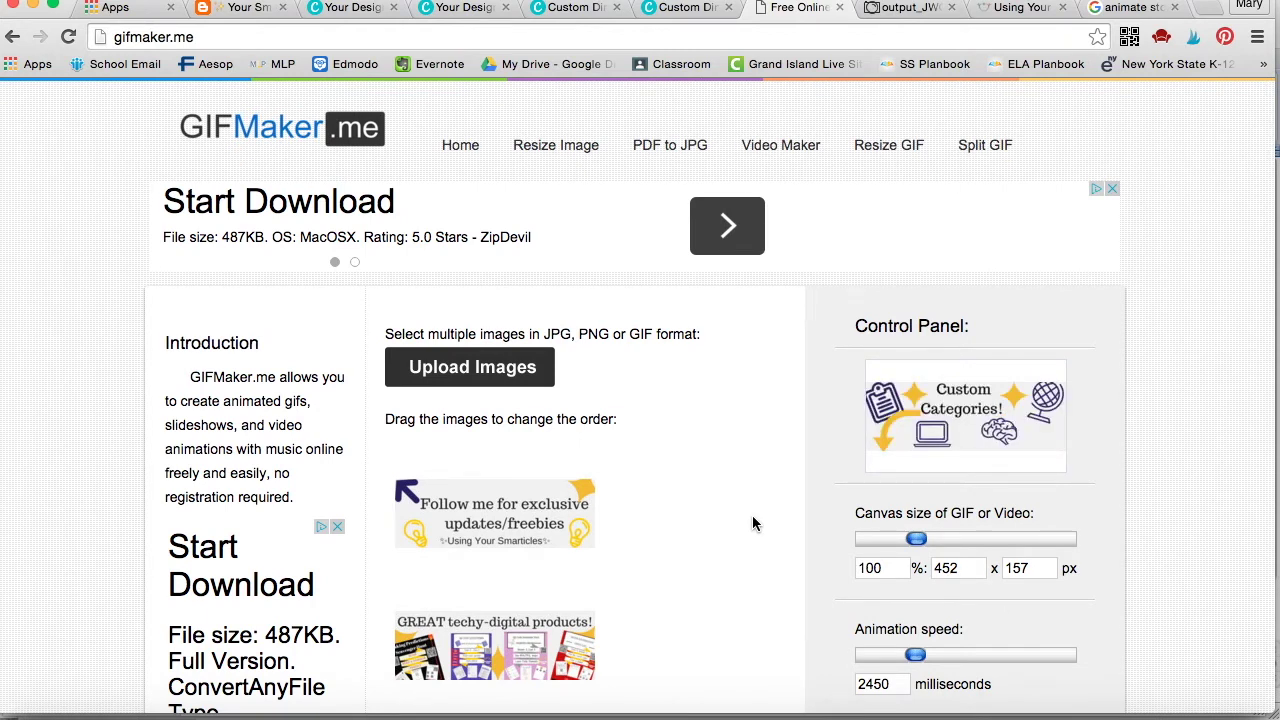
Step: Switch to Photobucket and copy the direct link of the uploaded animated banner GIF
{"action": "left_click", "coordinate": [903, 8]}
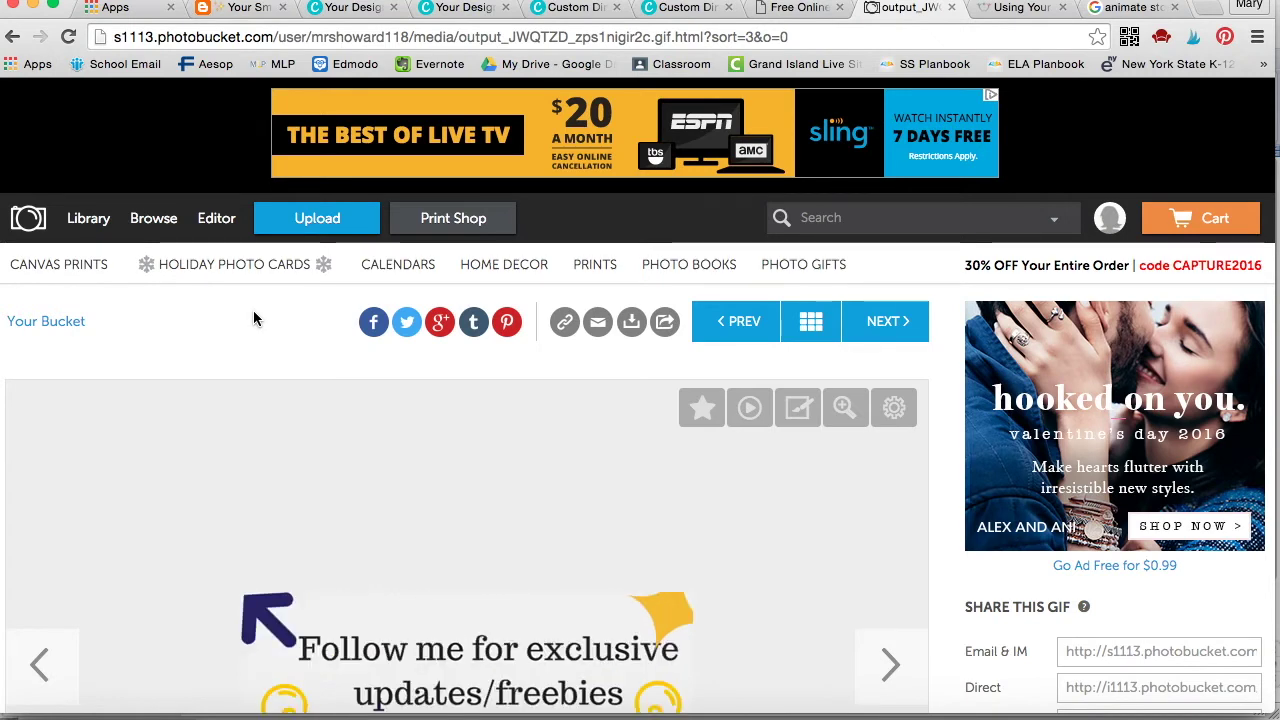
{"action": "scroll", "coordinate": [253, 318], "scroll_direction": "down", "scroll_amount": 2}
{"action": "scroll", "coordinate": [253, 318], "scroll_direction": "down", "scroll_amount": 4}
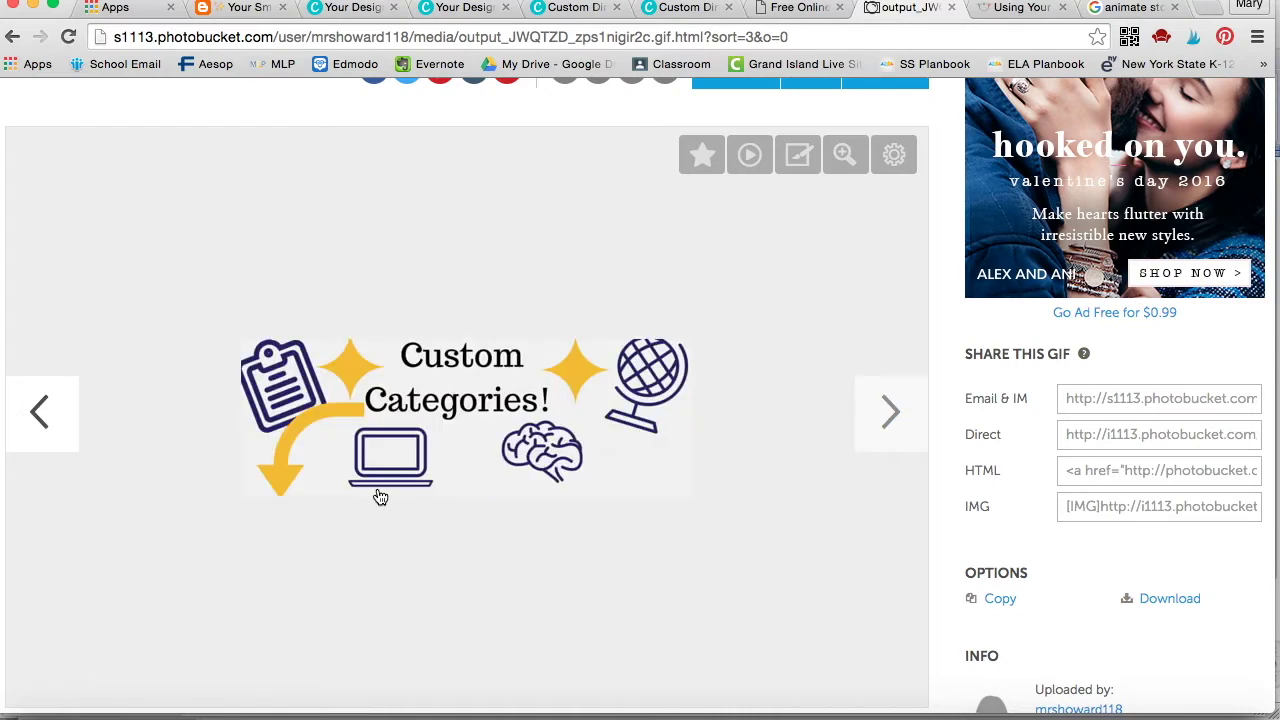
{"action": "scroll", "coordinate": [380, 497], "scroll_direction": "up", "scroll_amount": 4}
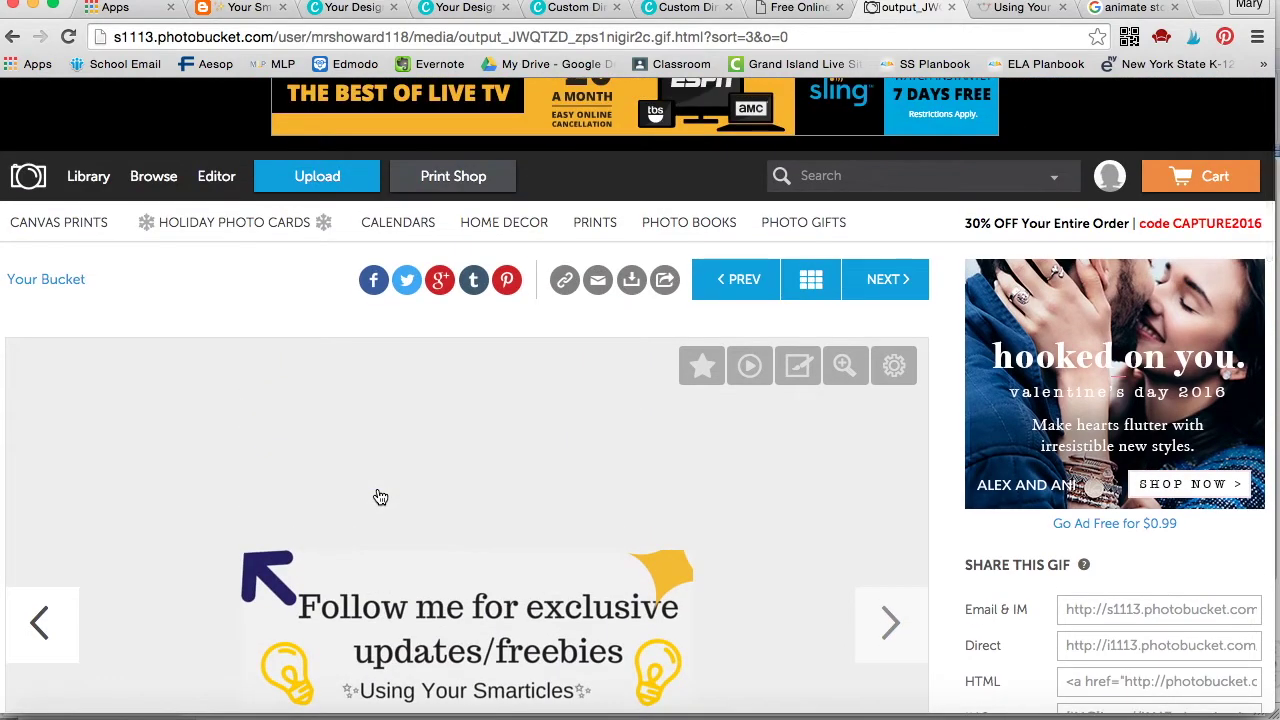
{"action": "scroll", "coordinate": [380, 497], "scroll_direction": "down", "scroll_amount": 4}
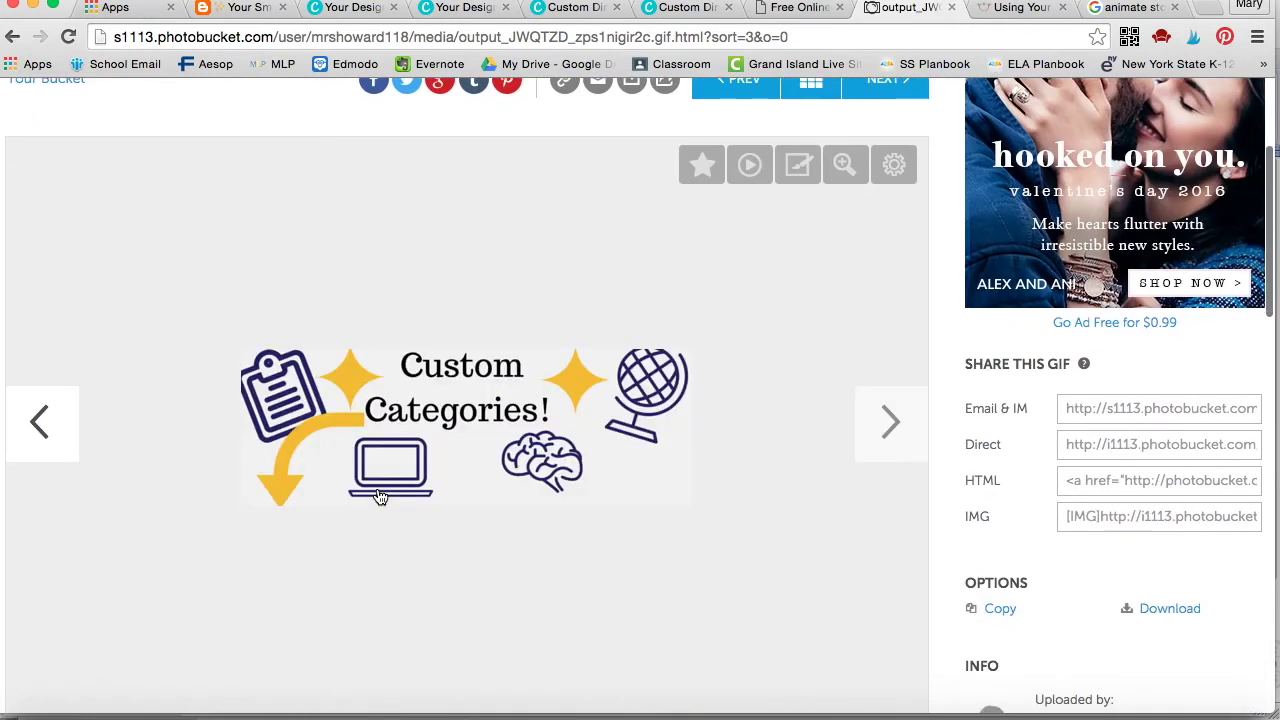
{"action": "left_click", "coordinate": [1100, 452]}
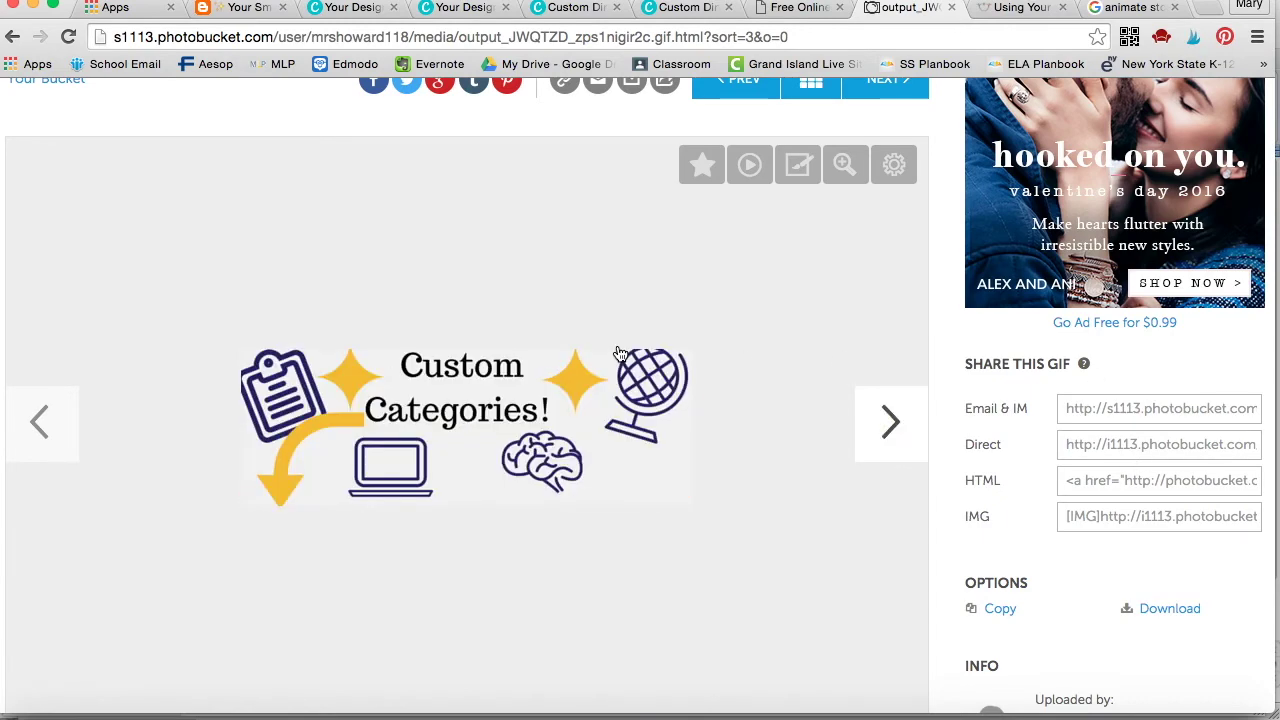
{"action": "scroll", "coordinate": [618, 353], "scroll_direction": "up", "scroll_amount": 4}
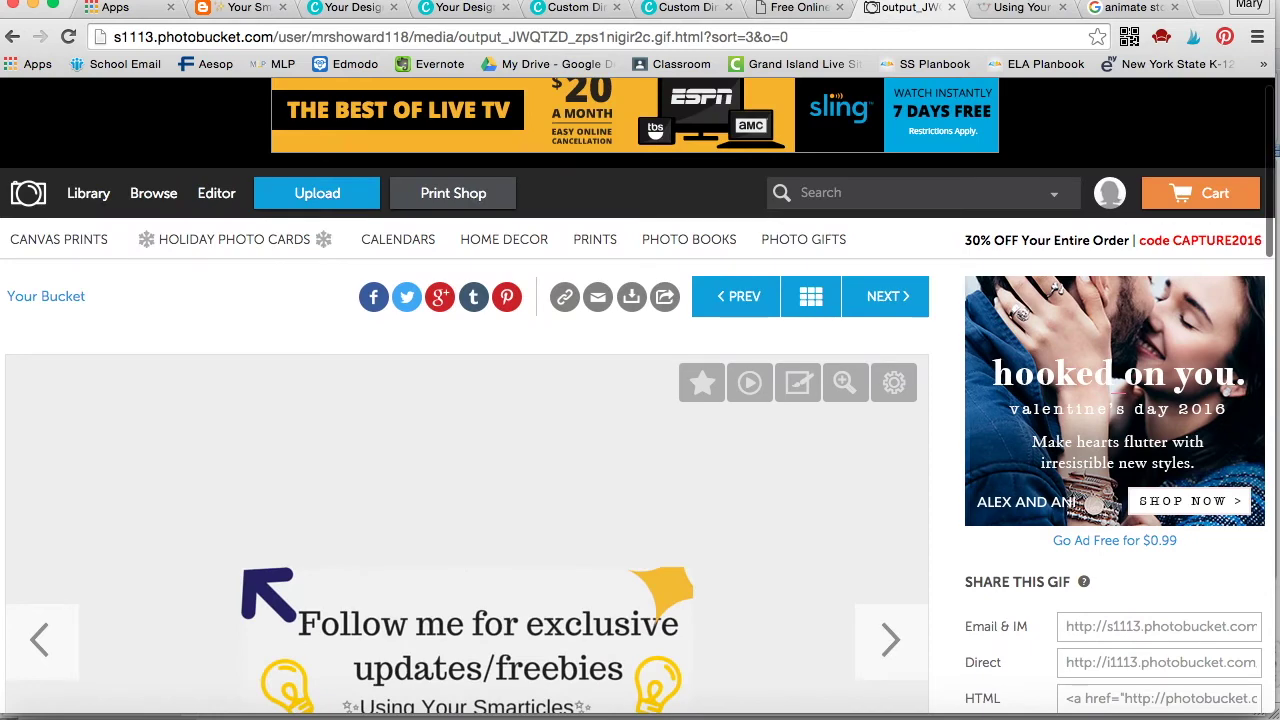
Step: Search for "tinyurl" in a new browser tab and open the TinyURL.com website
{"action": "left_click", "coordinate": [1211, 12]}
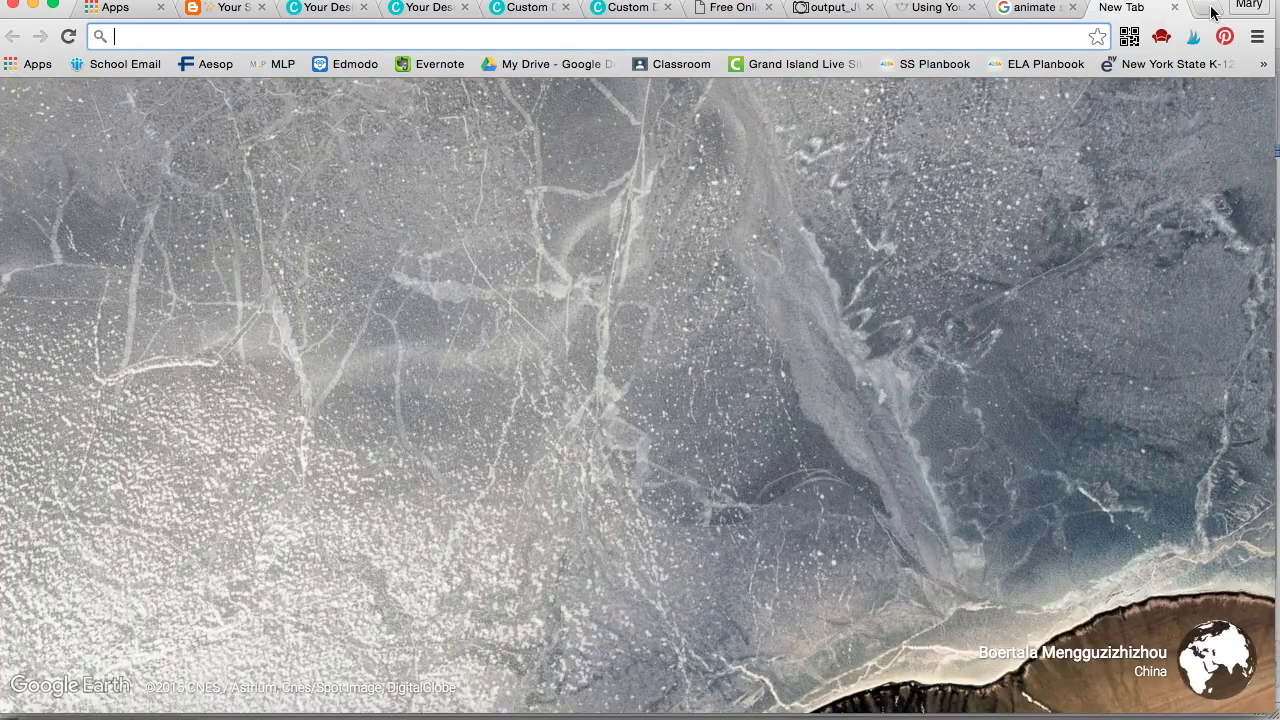
{"action": "type", "text": "tin"}
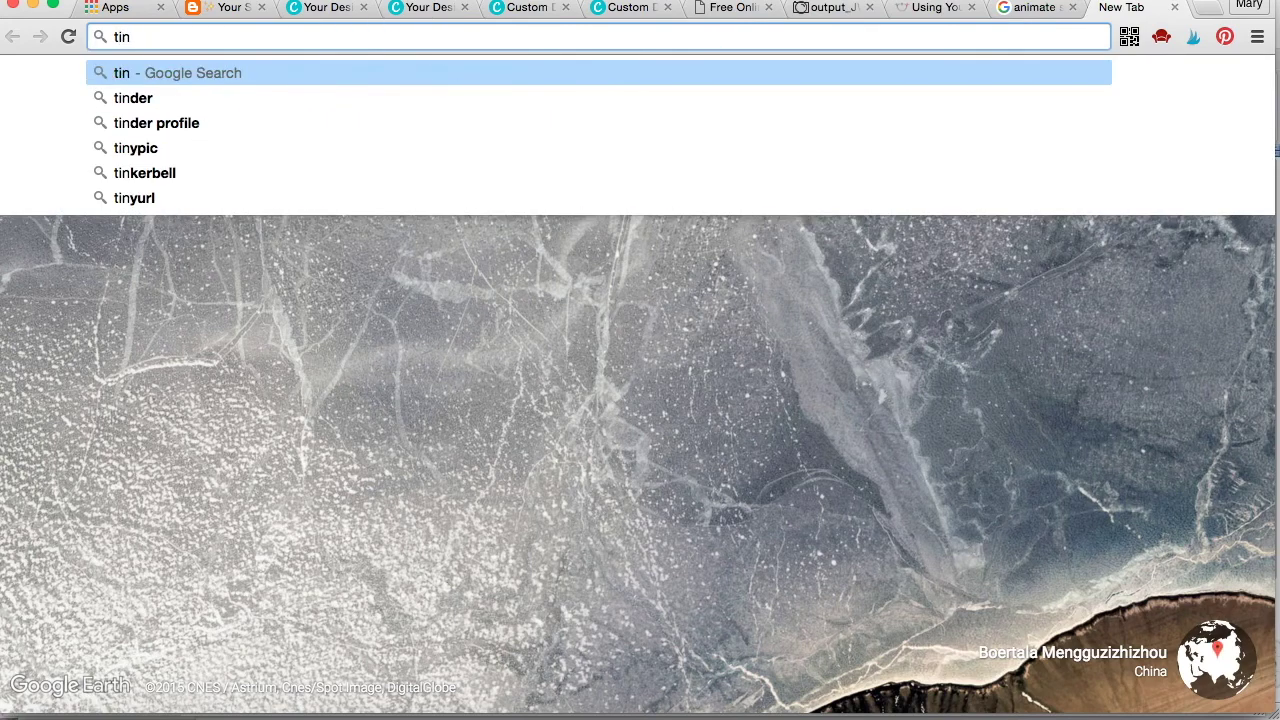
{"action": "type", "text": "yurl"}
{"action": "key", "text": "Return"}
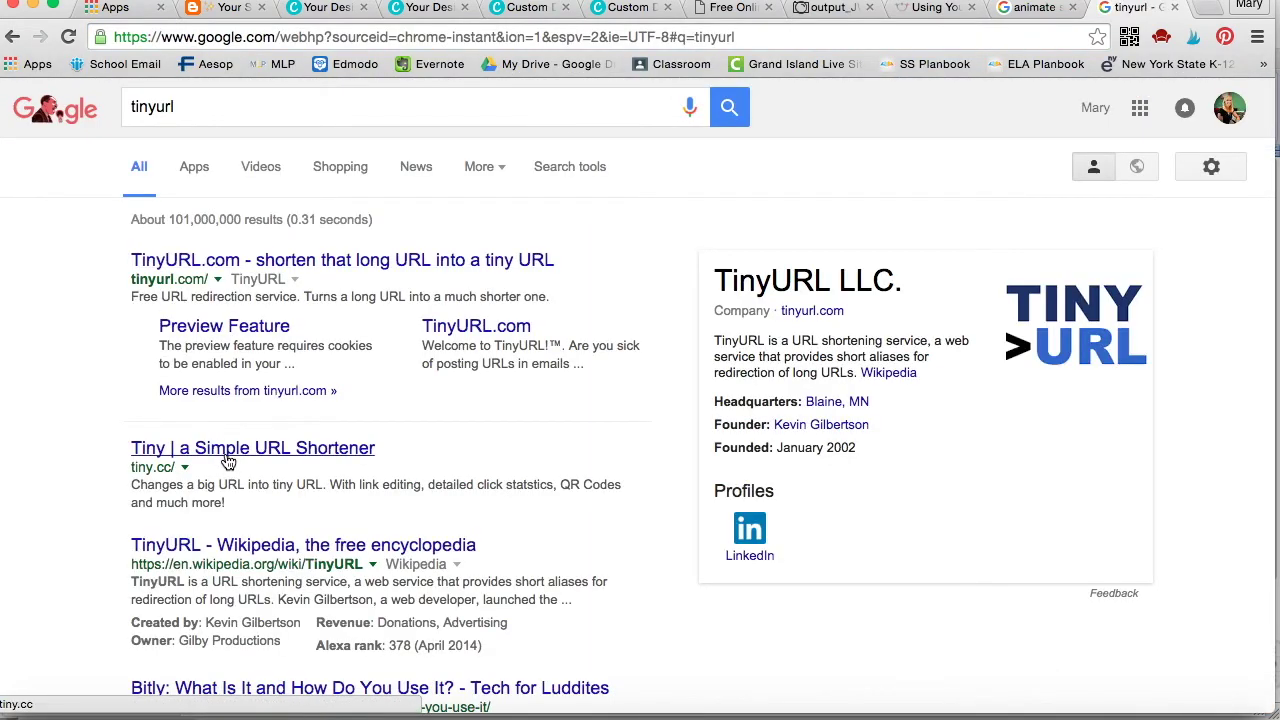
{"action": "left_click", "coordinate": [253, 261]}
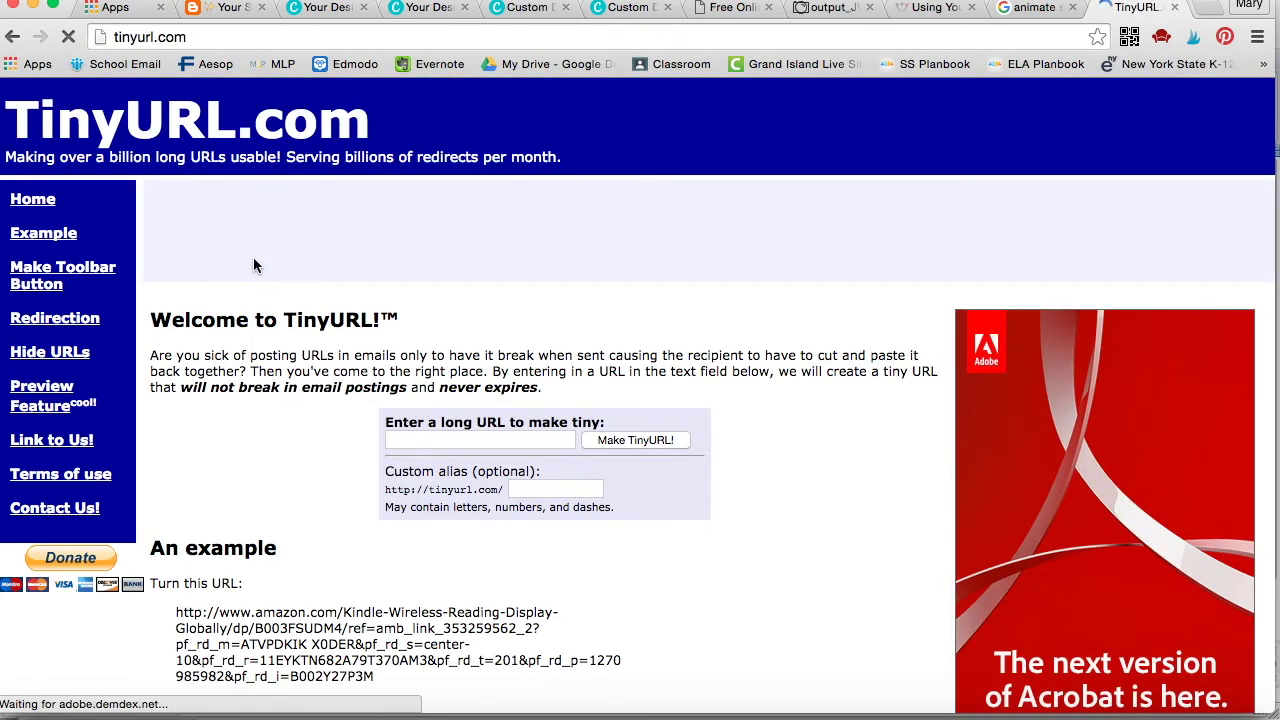
Step: Create a TinyURL from the copied Photobucket GIF link and select the resulting short address
{"action": "left_click", "coordinate": [446, 442]}
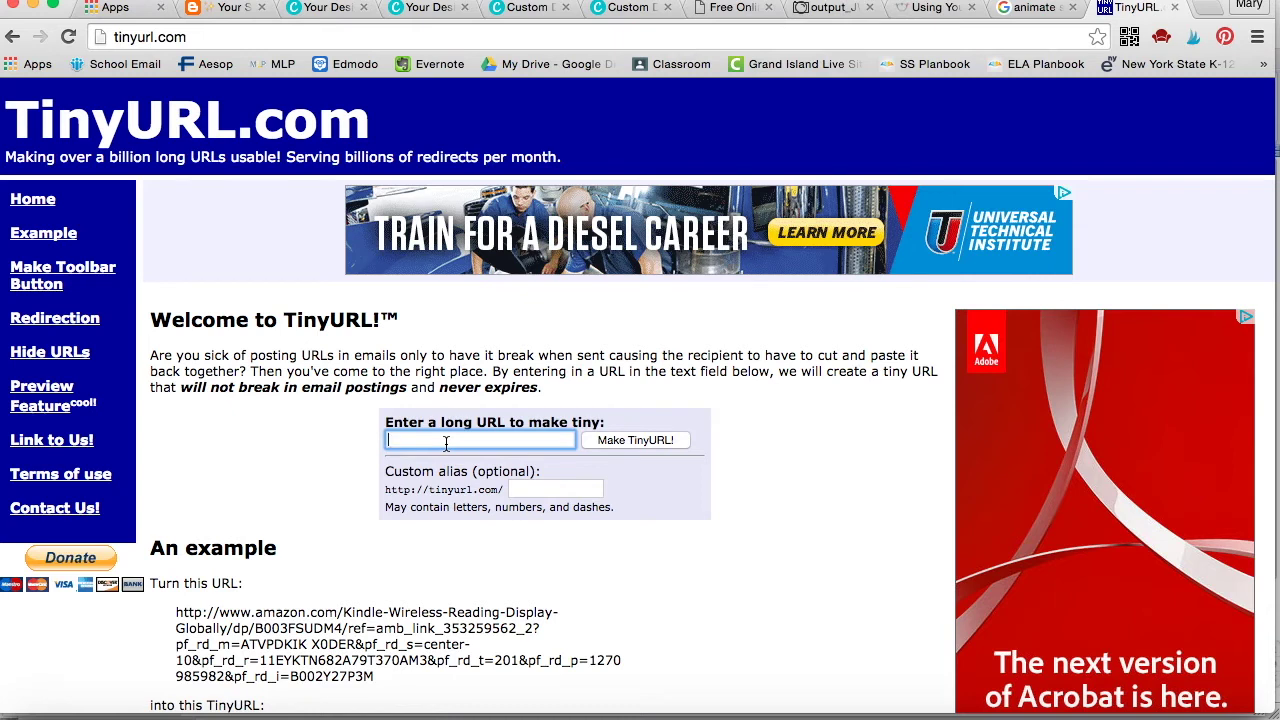
{"action": "key", "text": "super+v"}
{"action": "left_click", "coordinate": [607, 443]}
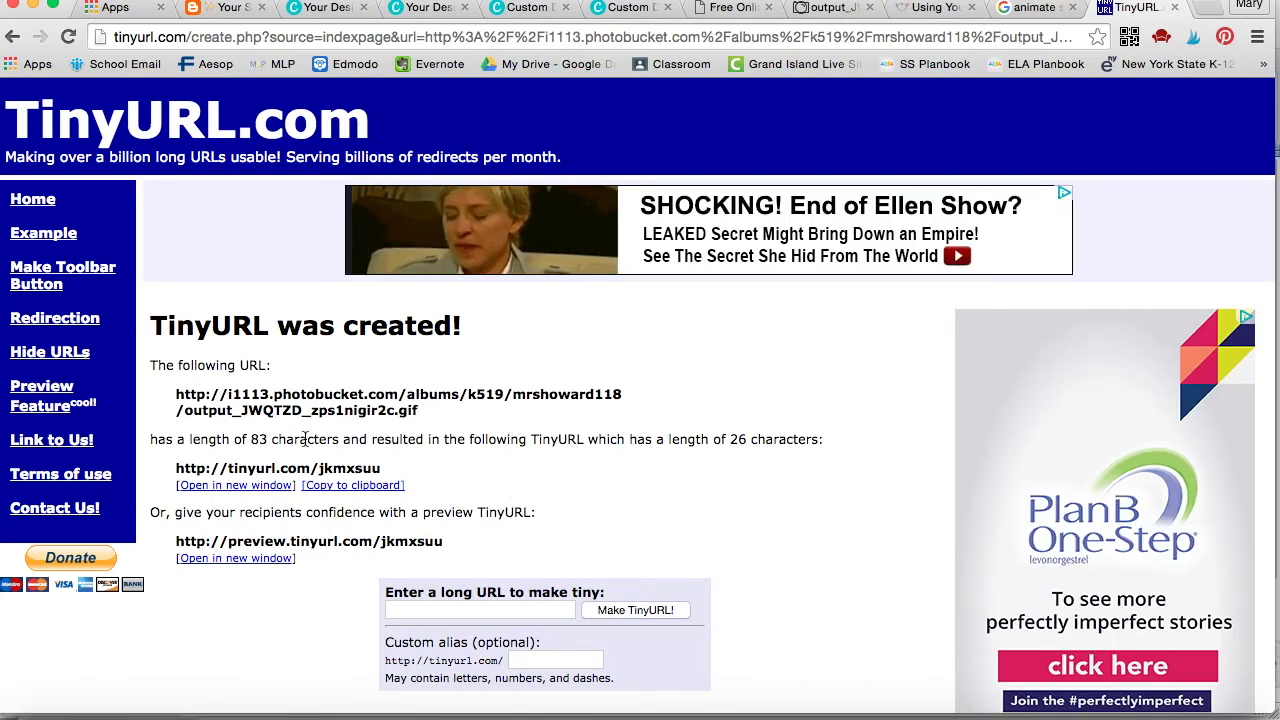
{"action": "left_click_drag", "start_coordinate": [384, 470], "coordinate": [180, 457]}
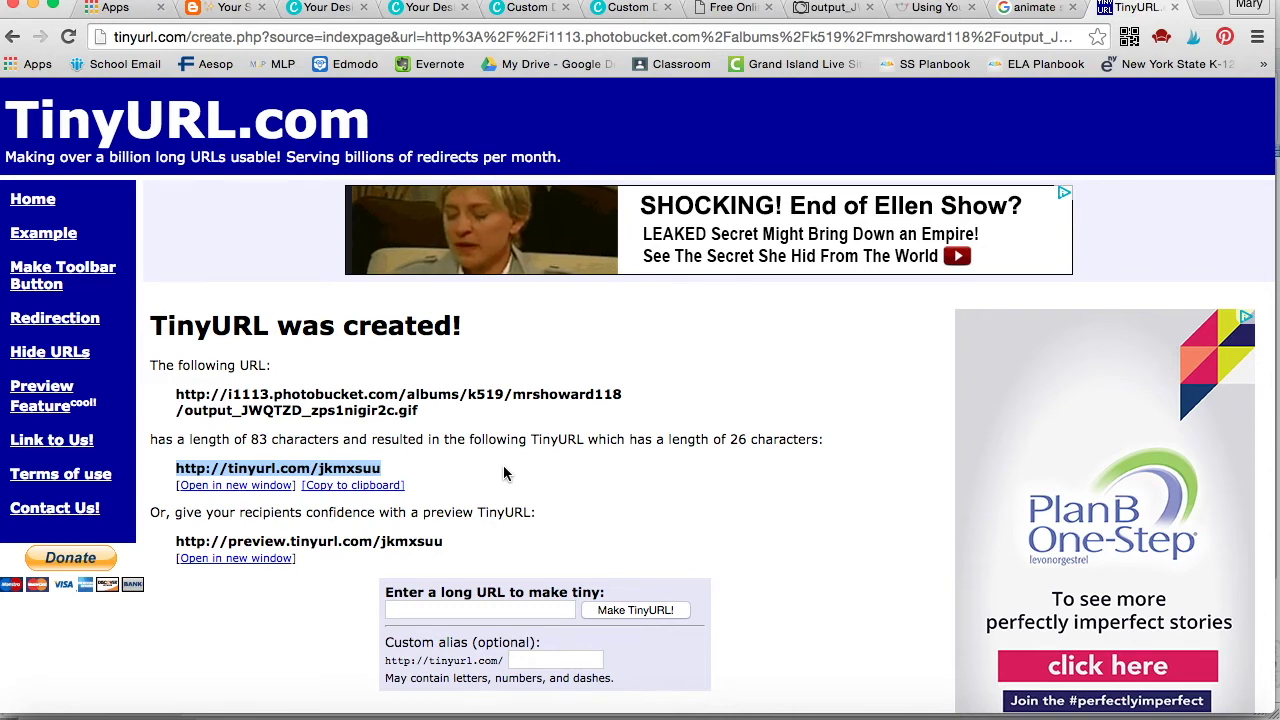
Step: Create a TinyURL from the address of the Your Smarticles blog's TPT Tips page and select the resulting short address
{"action": "left_click", "coordinate": [227, 9]}
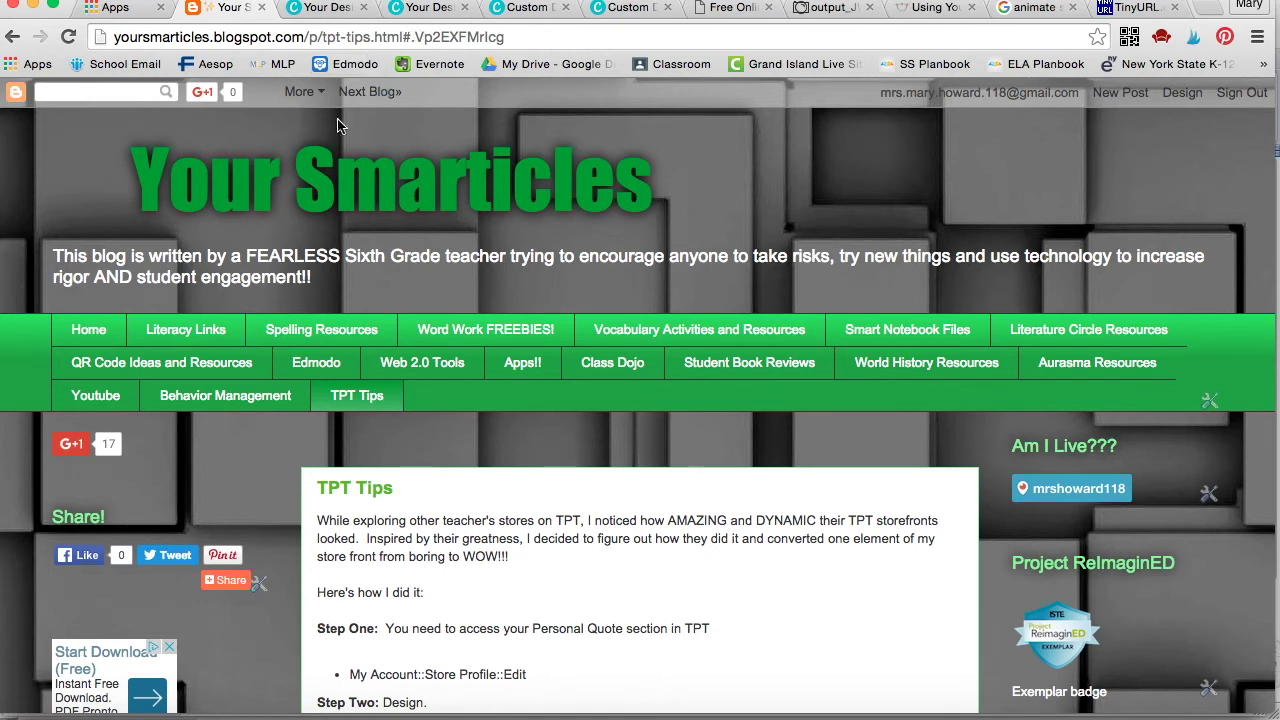
{"action": "left_click", "coordinate": [528, 40]}
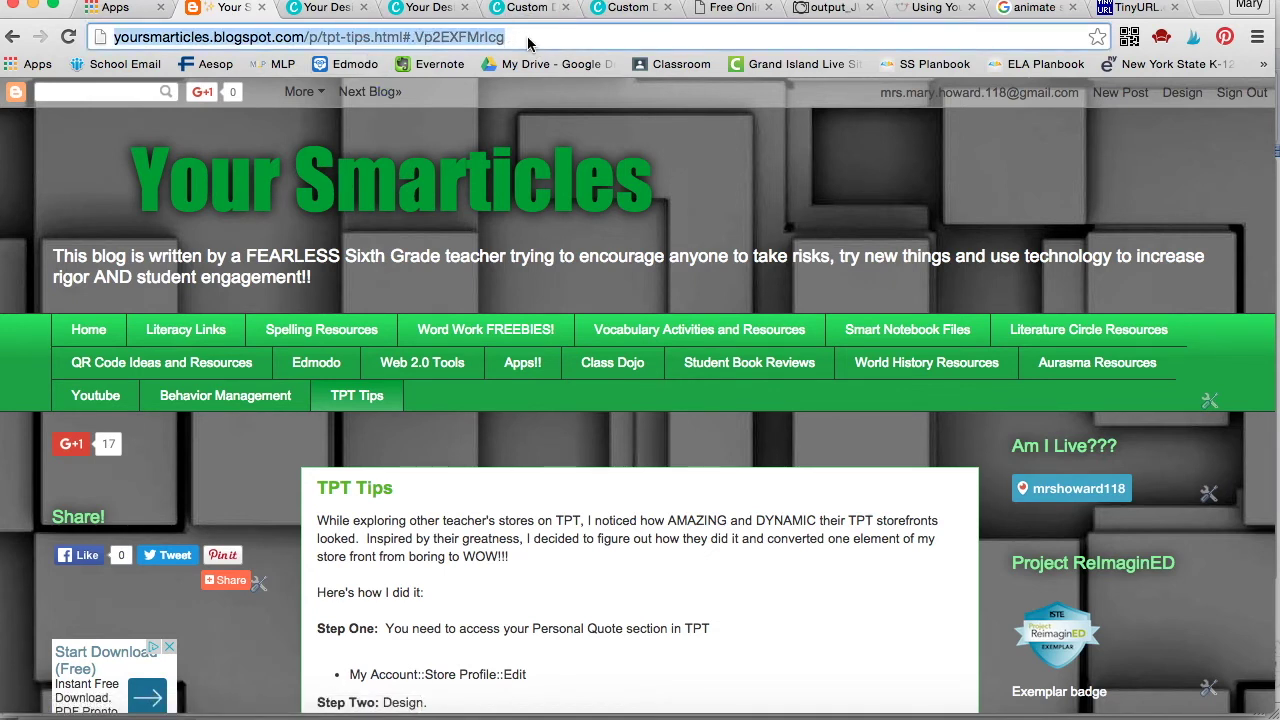
{"action": "left_click", "coordinate": [1120, 7]}
{"action": "left_click", "coordinate": [521, 612]}
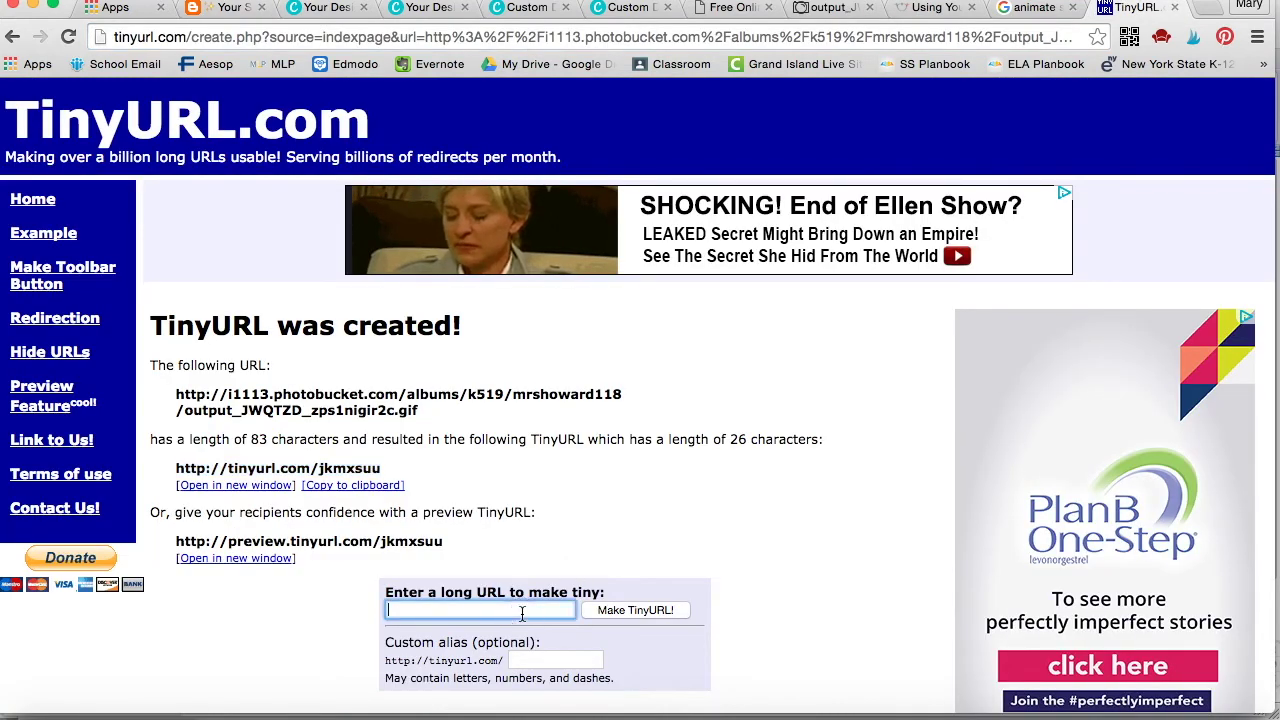
{"action": "key", "text": "super+v"}
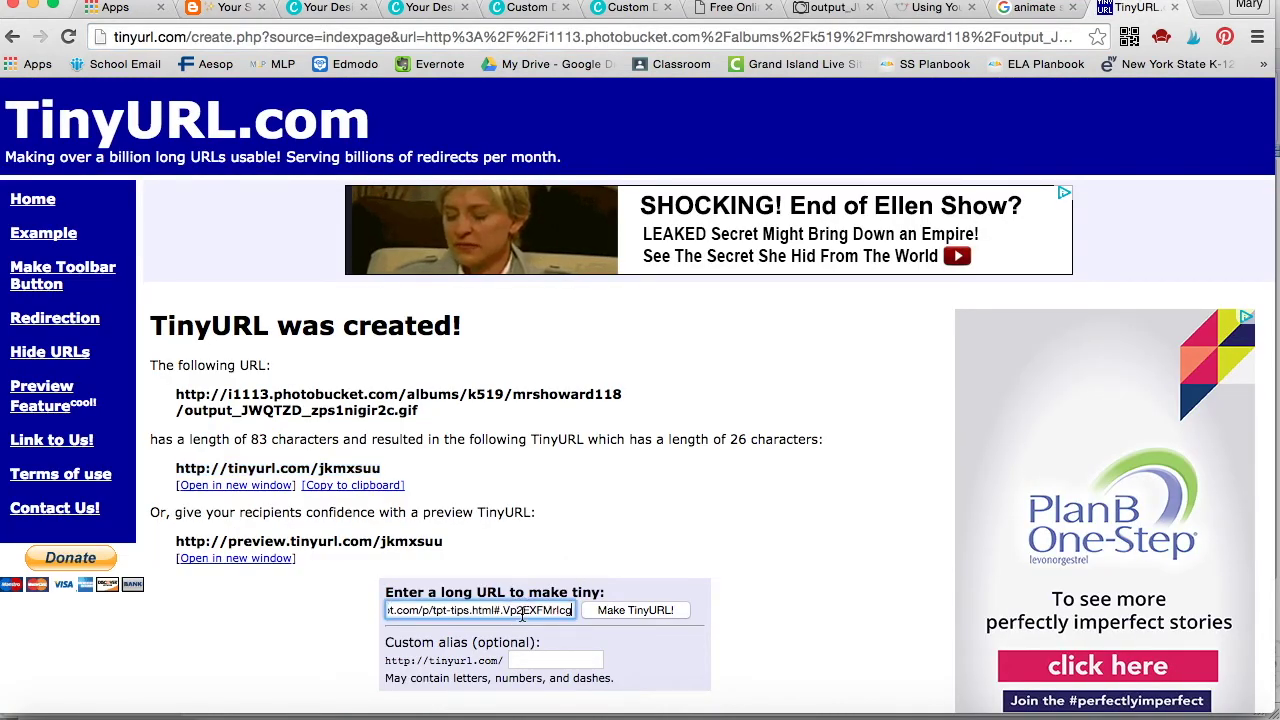
{"action": "left_click", "coordinate": [636, 611]}
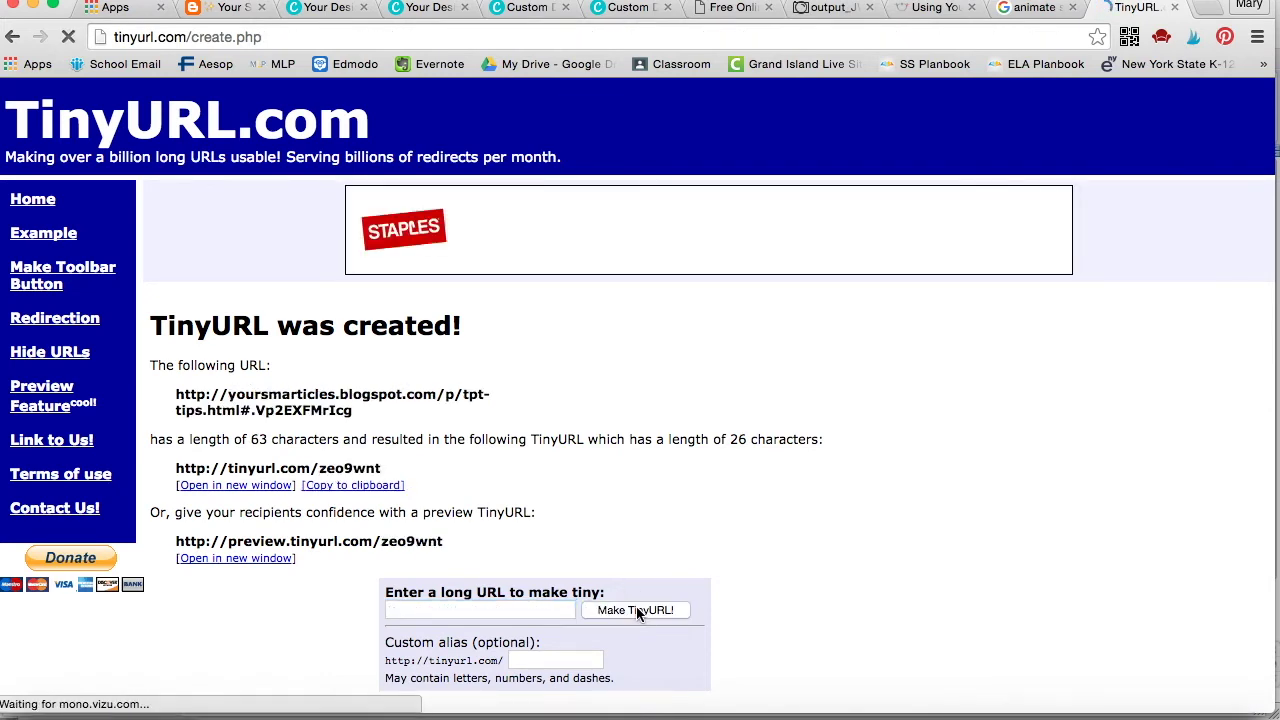
{"action": "left_click_drag", "start_coordinate": [385, 468], "coordinate": [175, 472]}
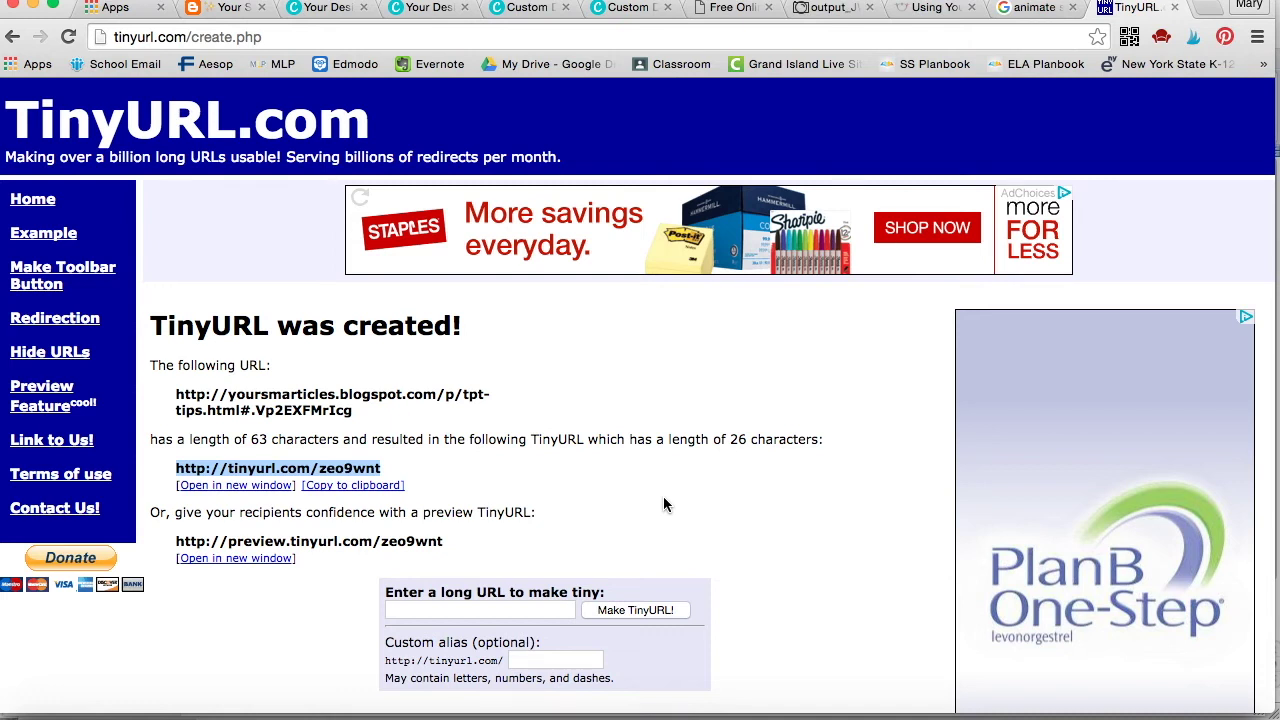
Step: Switch to the Teachers Pay Teachers store and open the account's Store Profile for editing at the Personal Quote field
{"action": "left_click", "coordinate": [922, 9]}
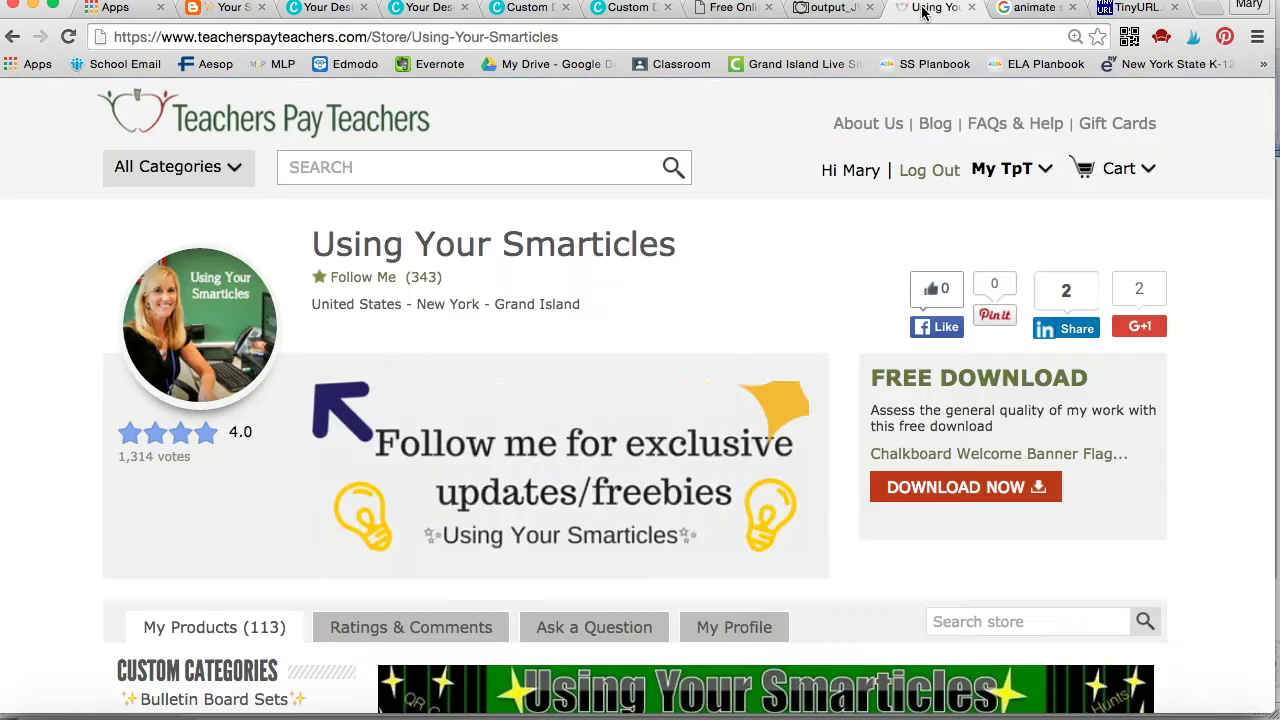
{"action": "scroll", "coordinate": [791, 273], "scroll_direction": "down", "scroll_amount": 3}
{"action": "scroll", "coordinate": [791, 273], "scroll_direction": "up", "scroll_amount": 3}
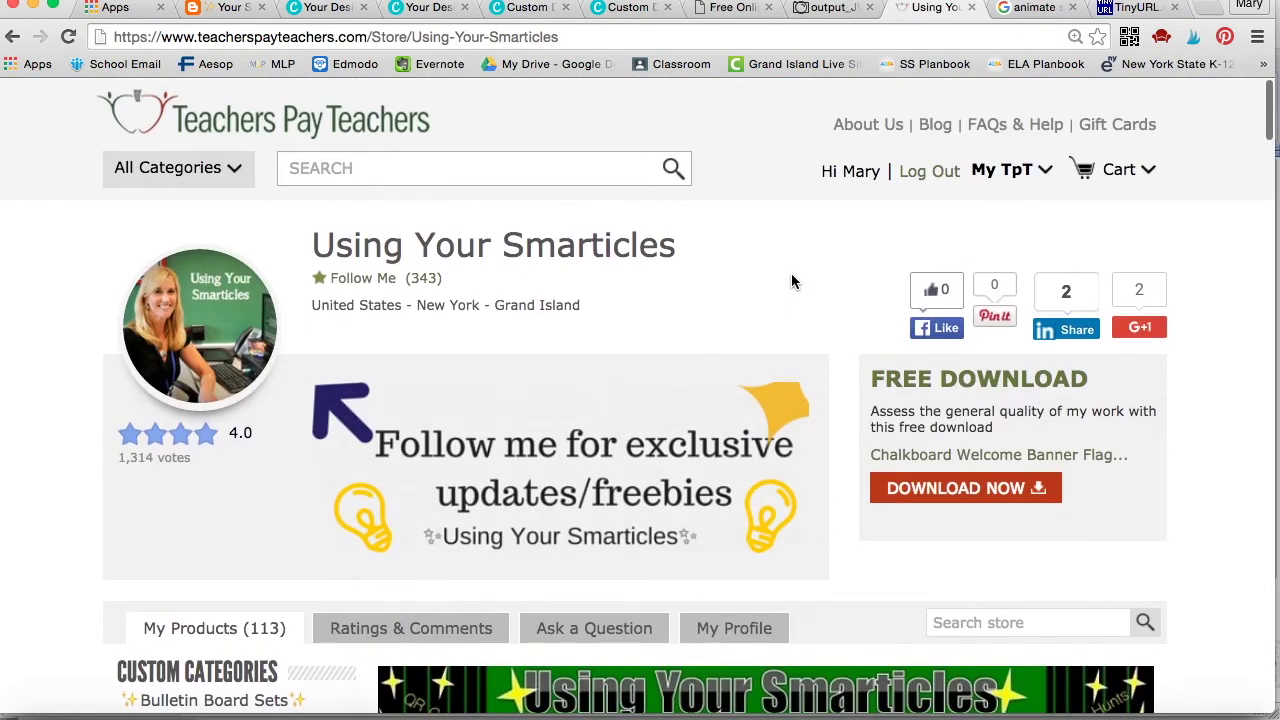
{"action": "mouse_move", "coordinate": [1046, 175]}
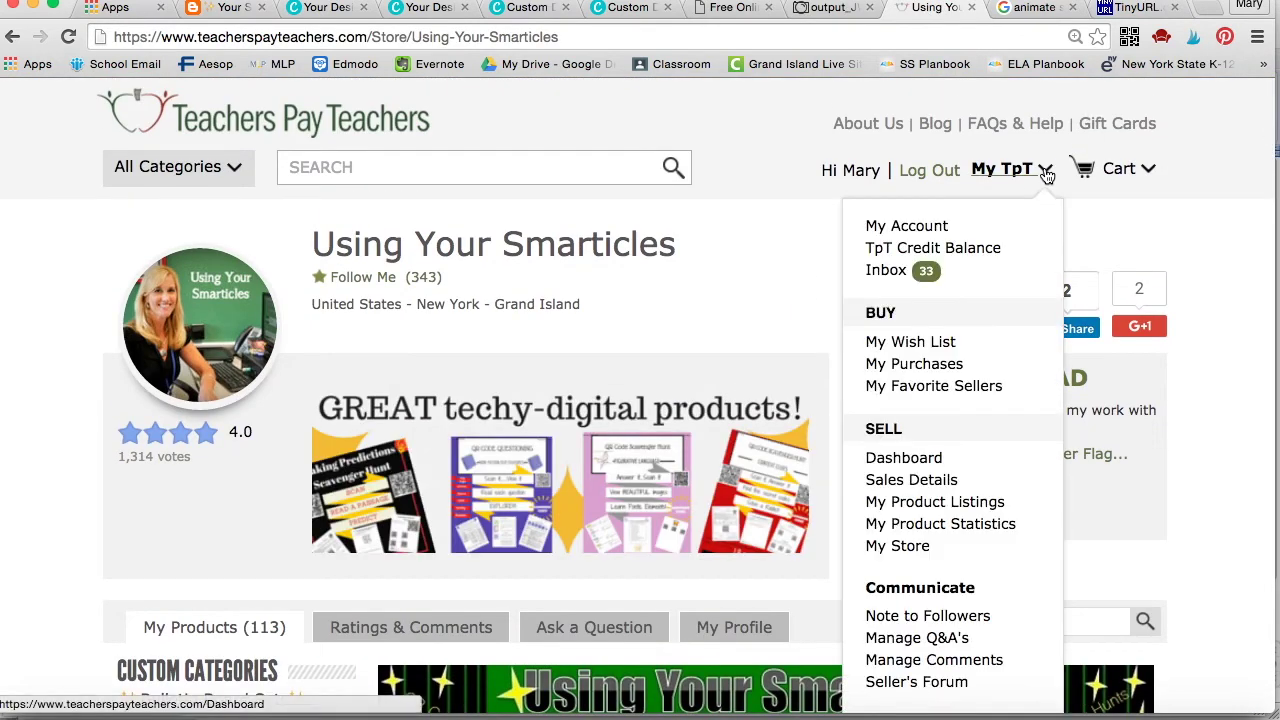
{"action": "left_click", "coordinate": [918, 229]}
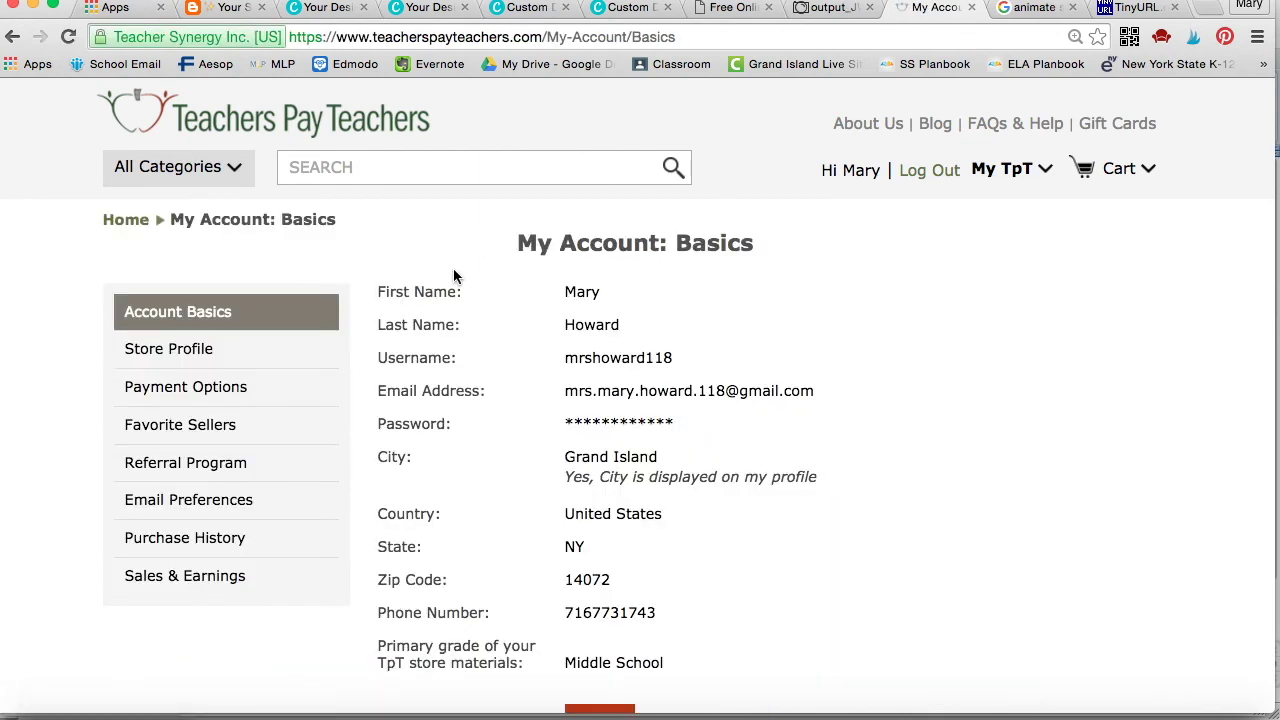
{"action": "left_click", "coordinate": [209, 350]}
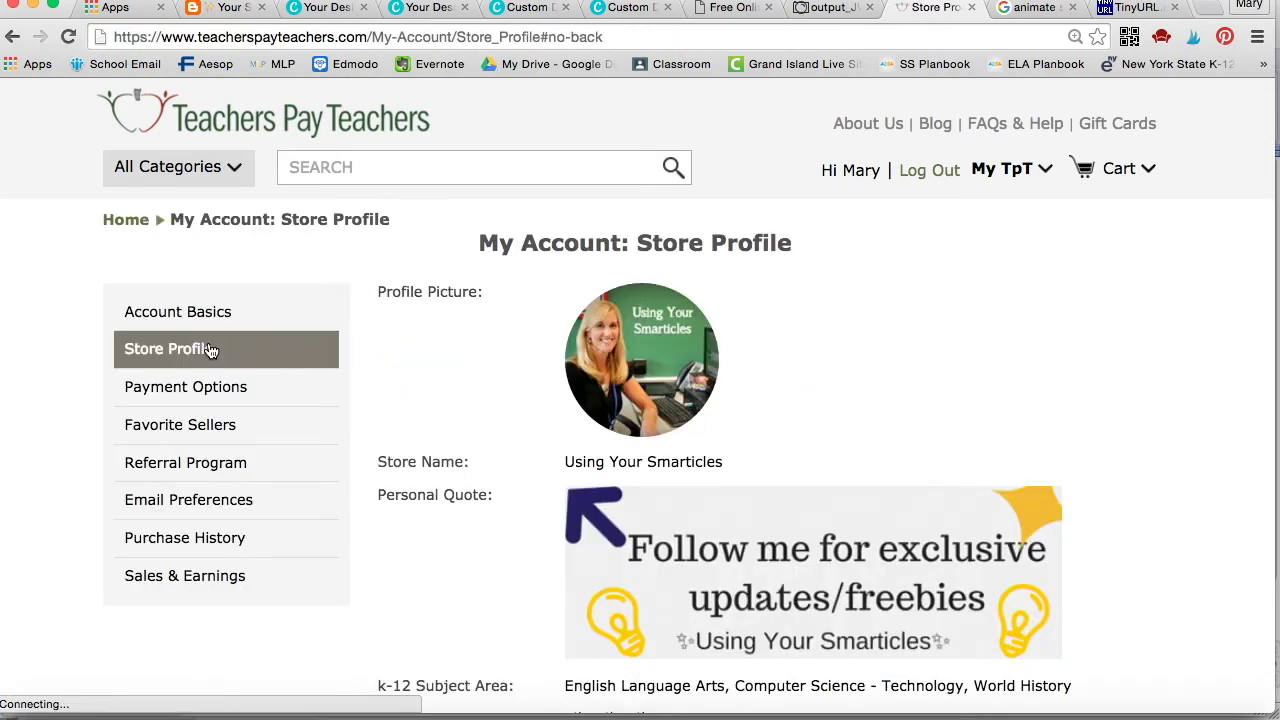
{"action": "scroll", "coordinate": [840, 320], "scroll_direction": "down", "scroll_amount": 2}
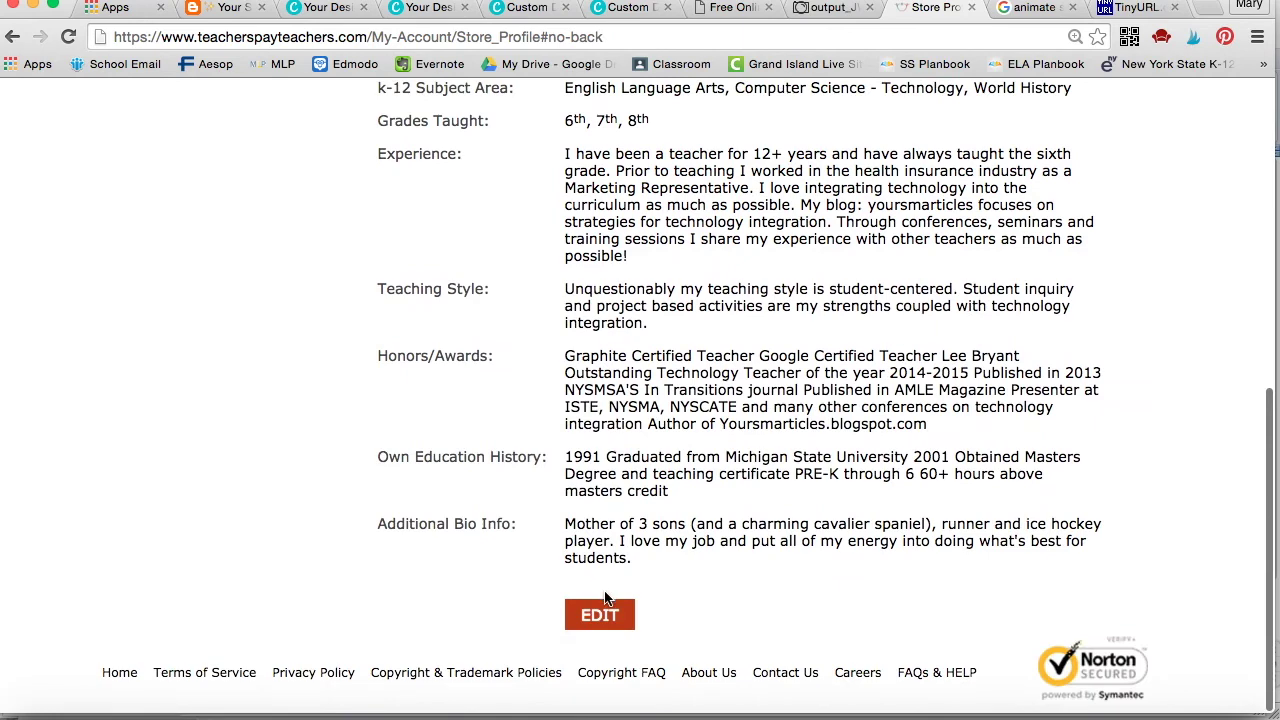
{"action": "left_click", "coordinate": [608, 615]}
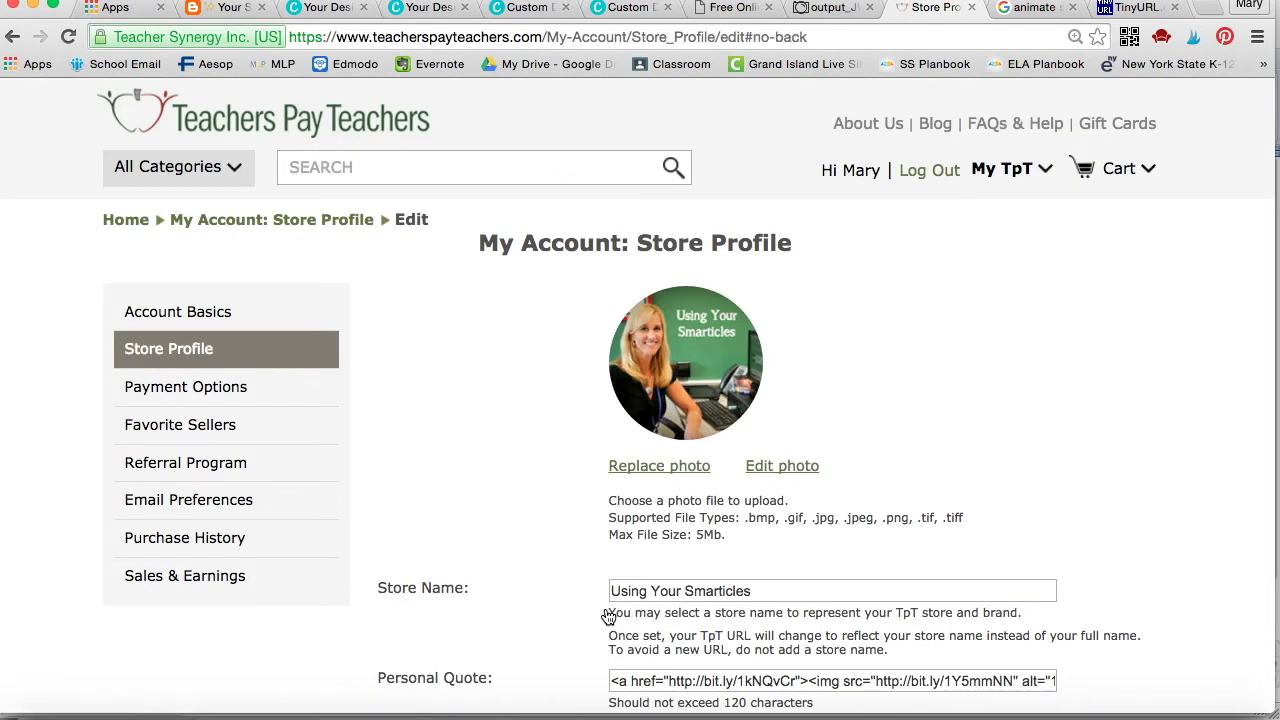
{"action": "scroll", "coordinate": [531, 603], "scroll_direction": "down", "scroll_amount": 3}
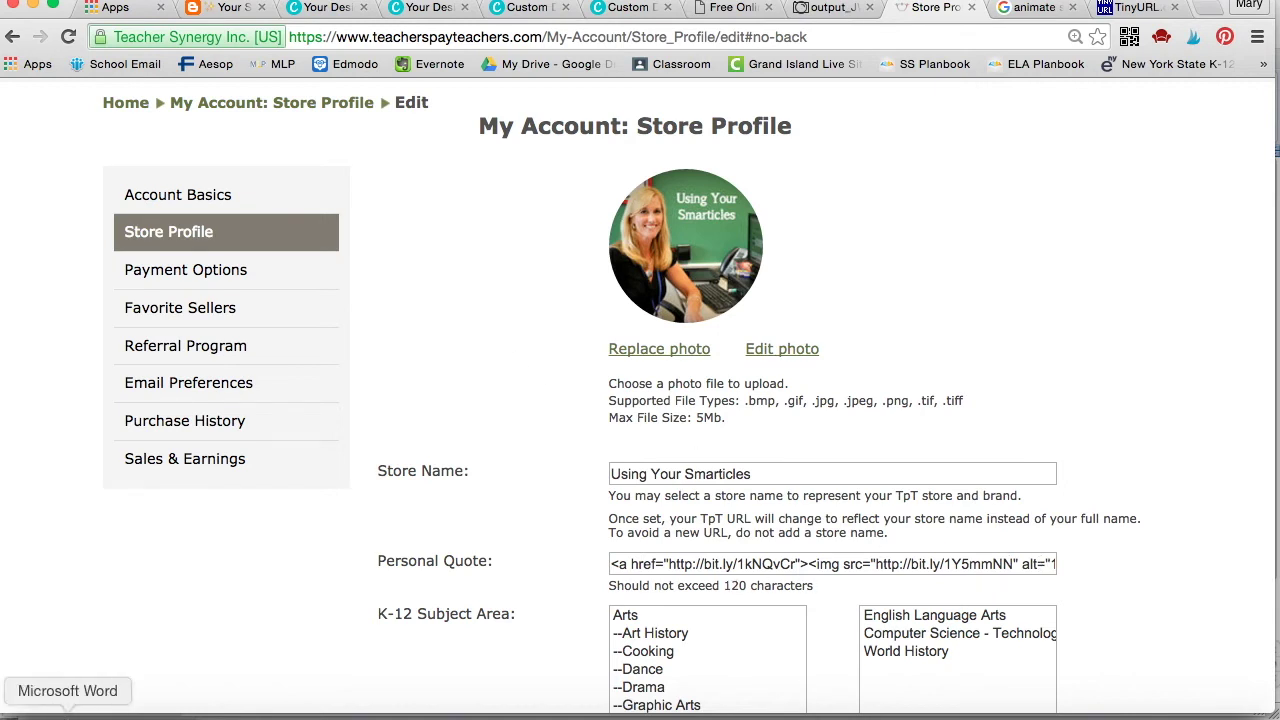
Step: Switch to Microsoft Word and replace the placeholder "foryourstoreorsite" in the HTML code's link address with "zeo0wnt"
{"action": "left_click", "coordinate": [67, 712]}
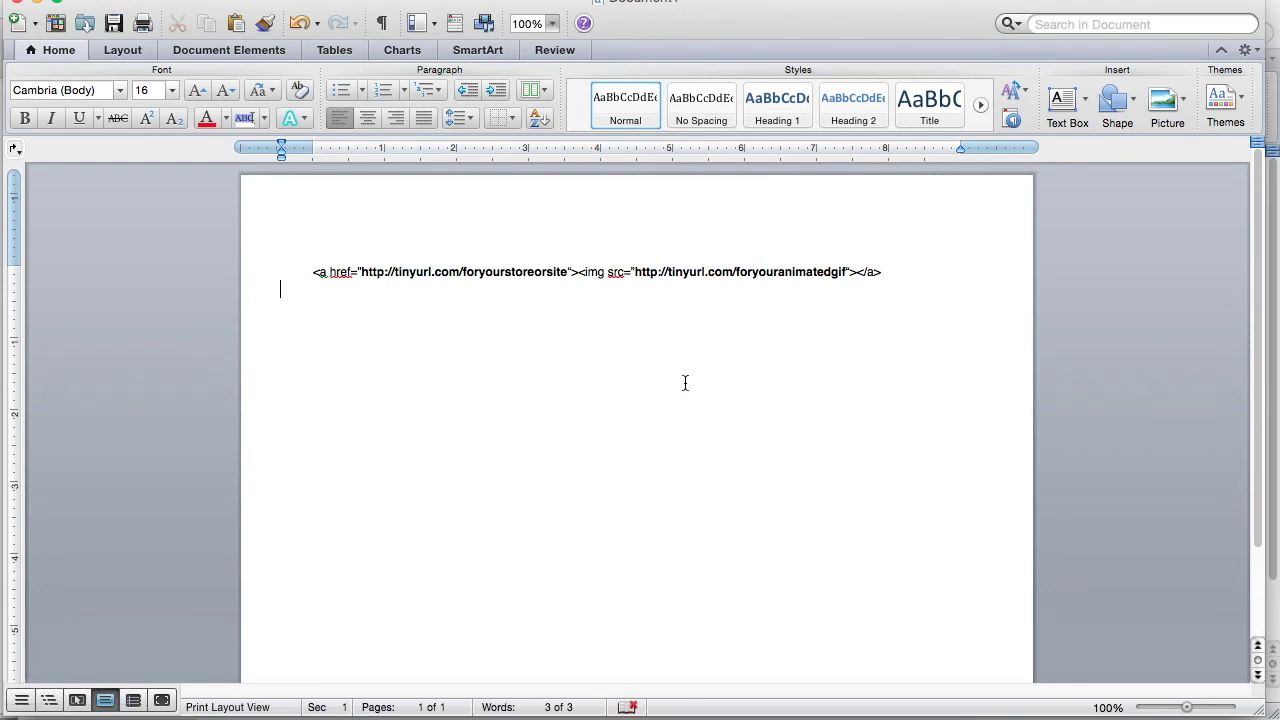
{"action": "left_click", "coordinate": [551, 23]}
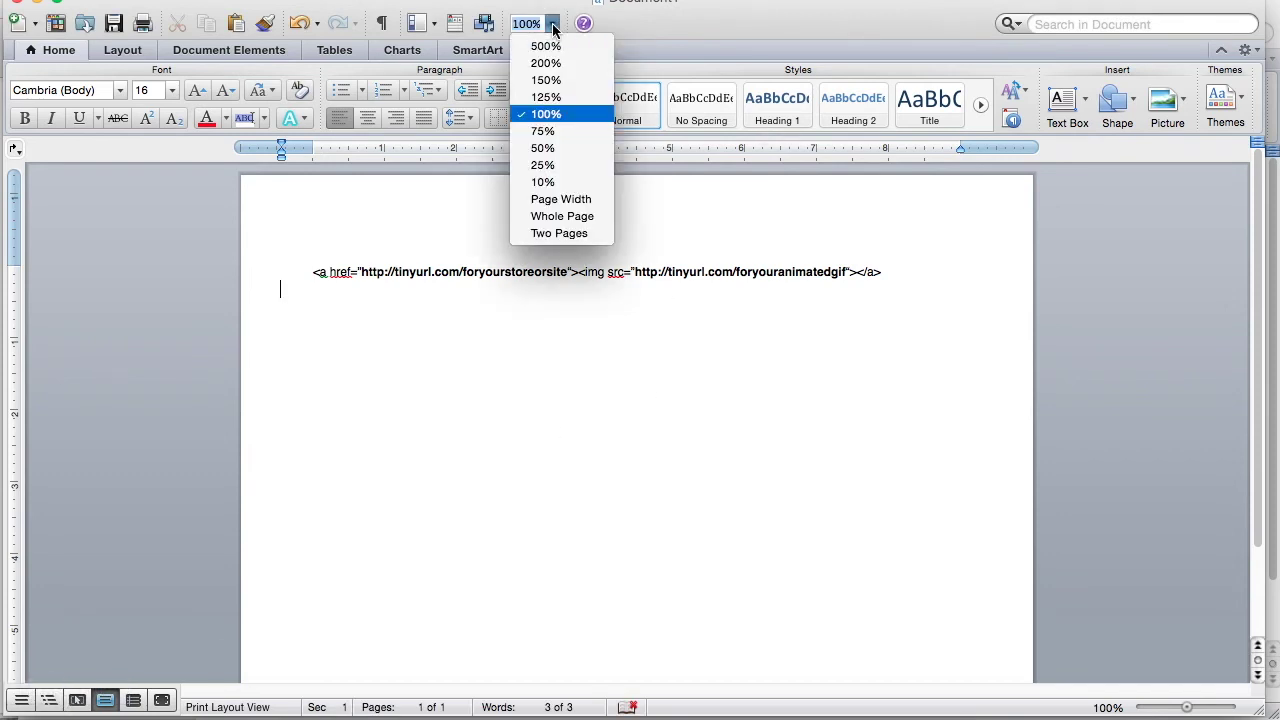
{"action": "left_click", "coordinate": [543, 97]}
{"action": "left_click", "coordinate": [556, 23]}
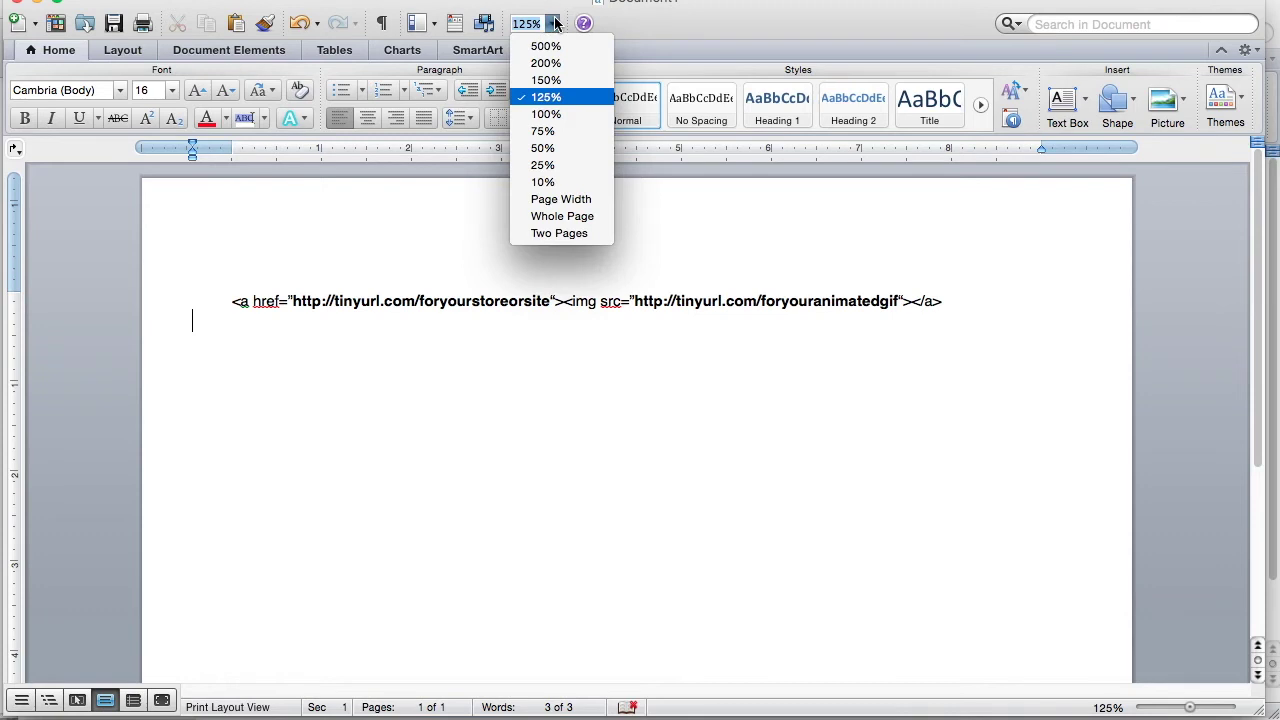
{"action": "left_click", "coordinate": [546, 80]}
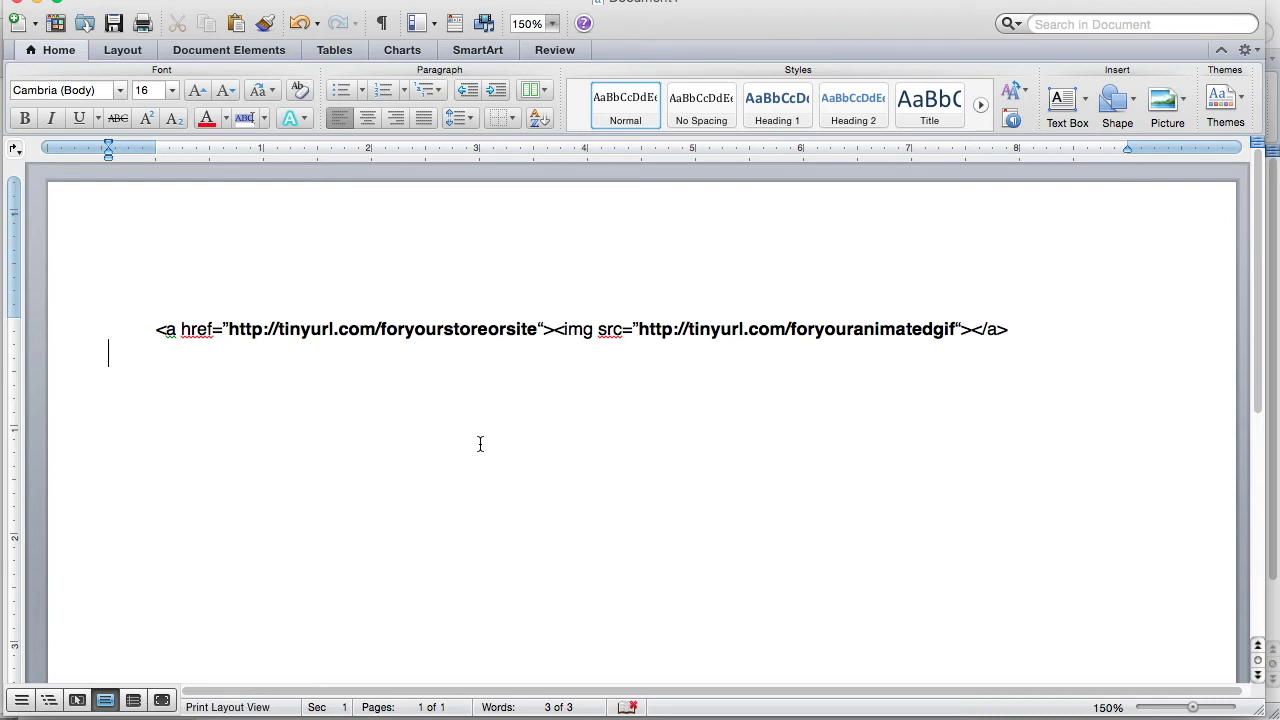
{"action": "left_click_drag", "start_coordinate": [381, 329], "coordinate": [535, 334]}
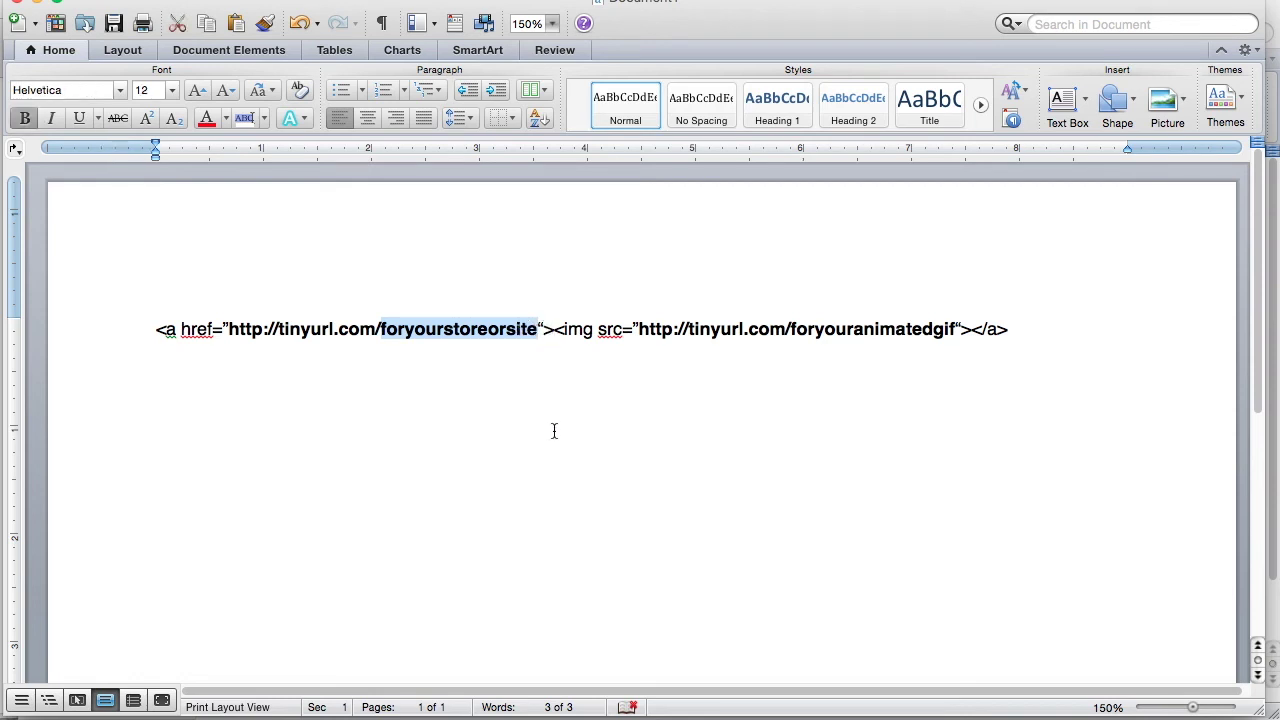
{"action": "type", "text": "zeo"}
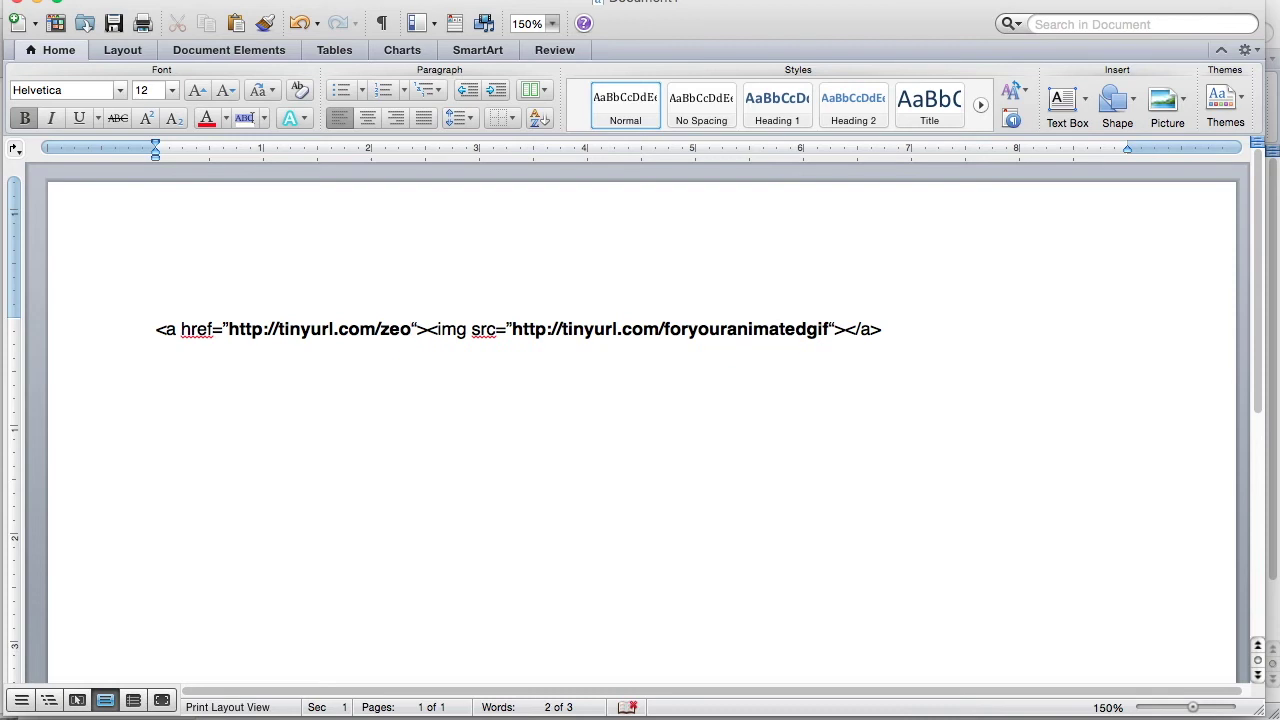
{"action": "type", "text": "0wnt"}
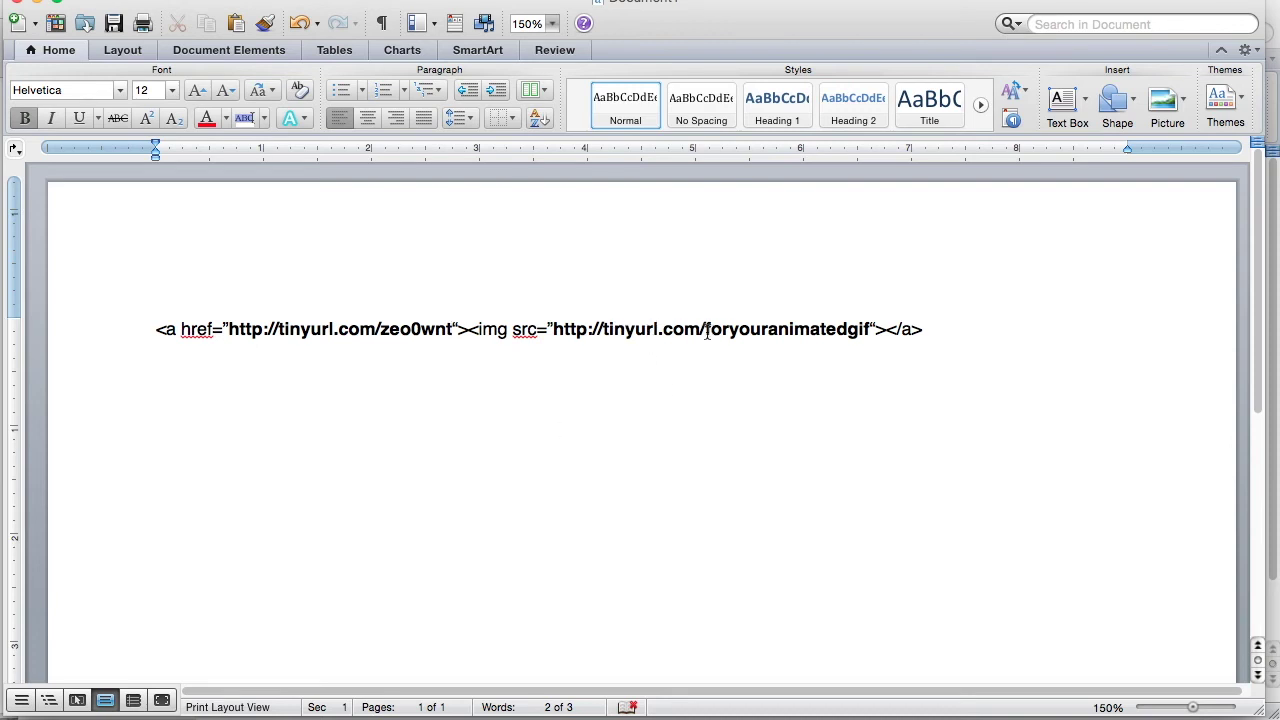
Step: Replace the placeholder "foryouranimatedgif" in the image source with "jkmxsuu" and remove the extra space before the closing quotation mark
{"action": "left_click_drag", "start_coordinate": [706, 331], "coordinate": [867, 331]}
{"action": "key", "text": "BackSpace"}
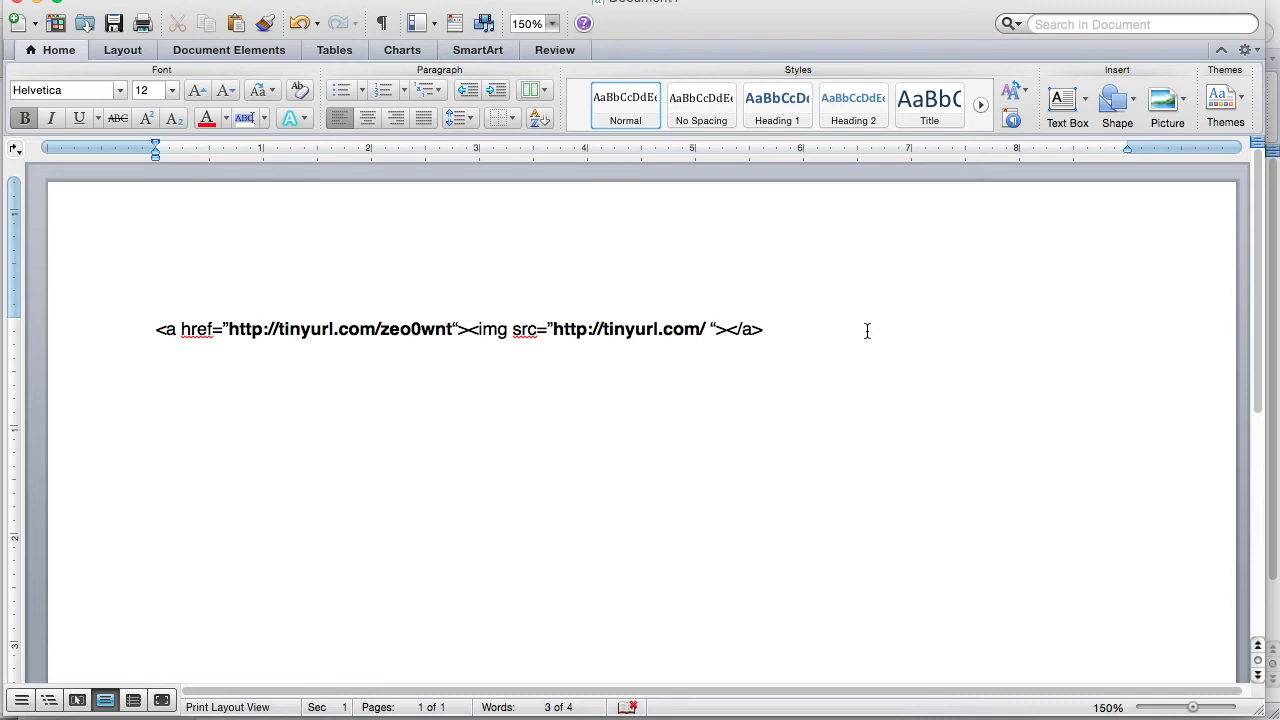
{"action": "type", "text": "jkmxsuu"}
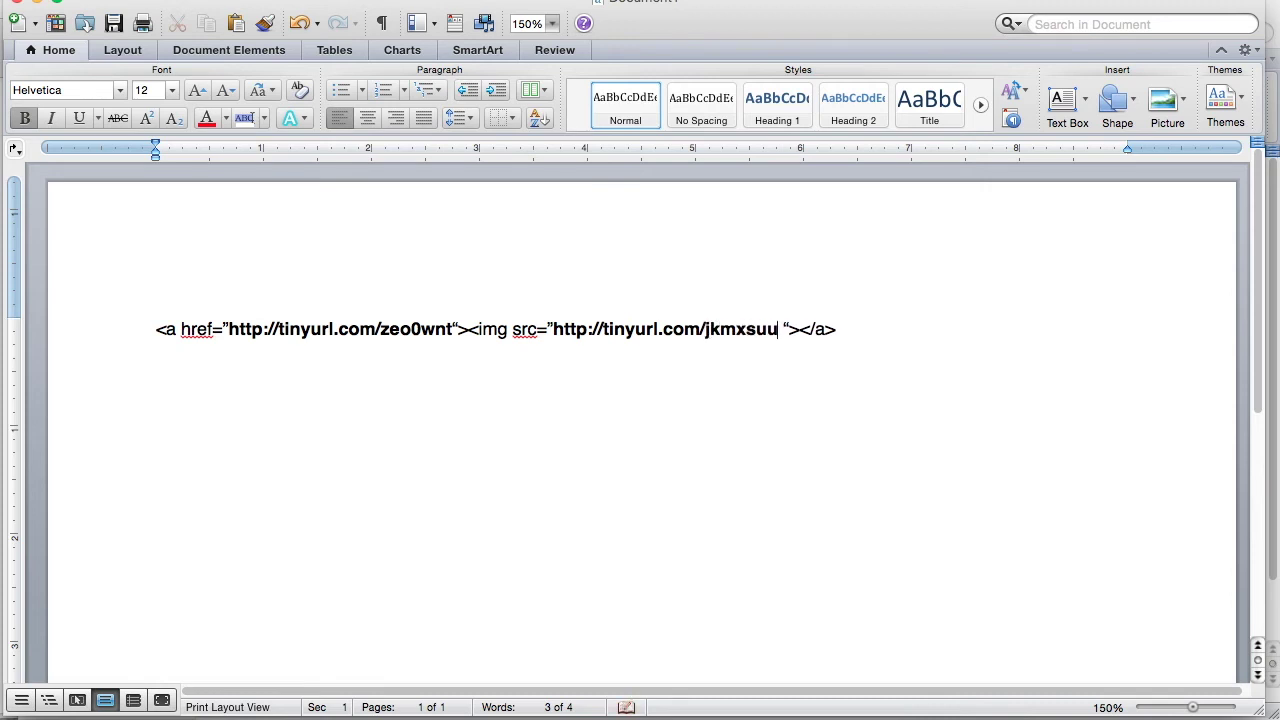
{"action": "left_click", "coordinate": [880, 334]}
{"action": "left_click", "coordinate": [784, 330]}
{"action": "key", "text": "BackSpace"}
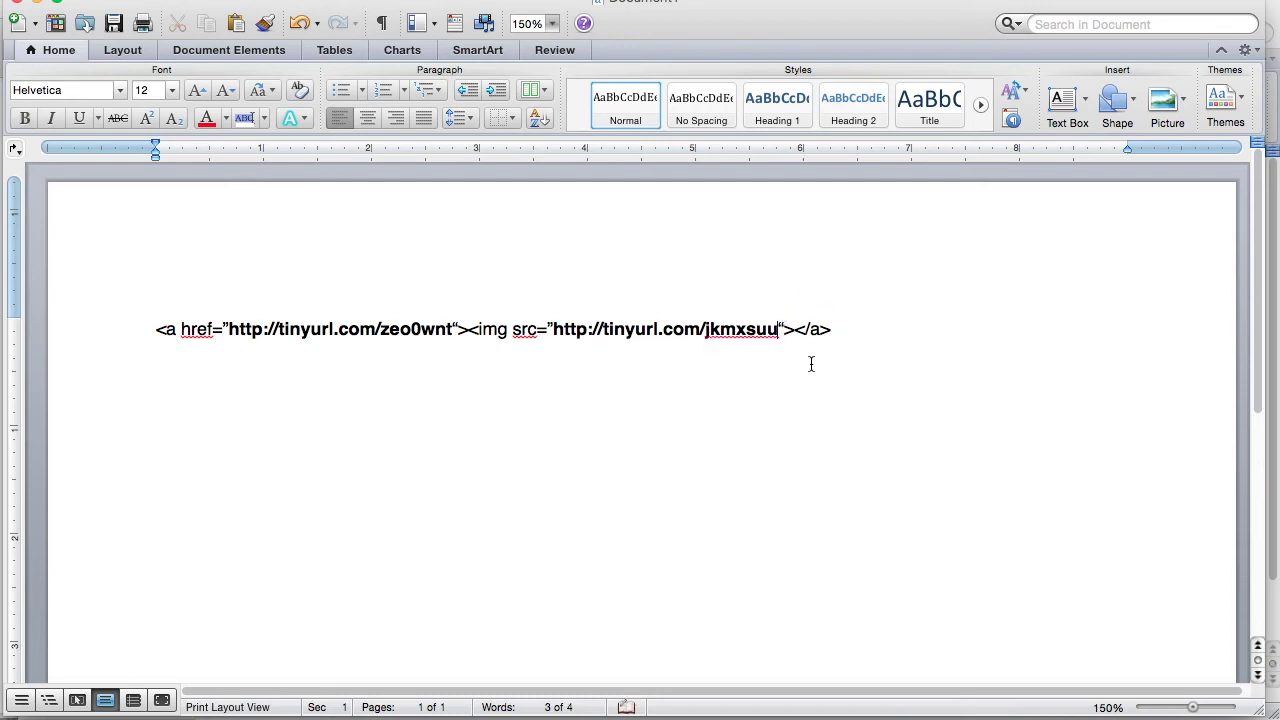
Step: Select the entire completed HTML code line, then switch to Google Chrome and select the Personal Quote field
{"action": "mouse_move", "coordinate": [833, 329]}
{"action": "left_mouse_down"}
{"action": "mouse_move", "coordinate": [194, 329]}
{"action": "mouse_move", "coordinate": [160, 344]}
{"action": "mouse_move", "coordinate": [828, 328]}
{"action": "left_mouse_up"}
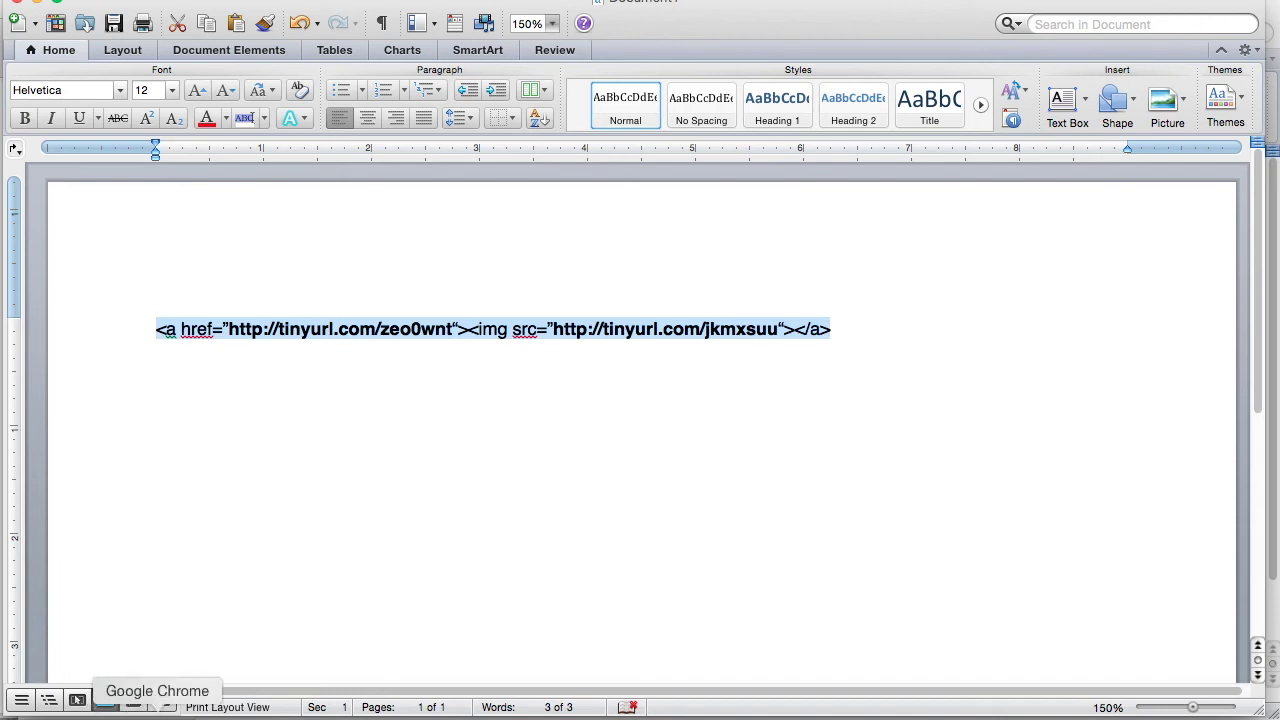
{"action": "left_click", "coordinate": [163, 712]}
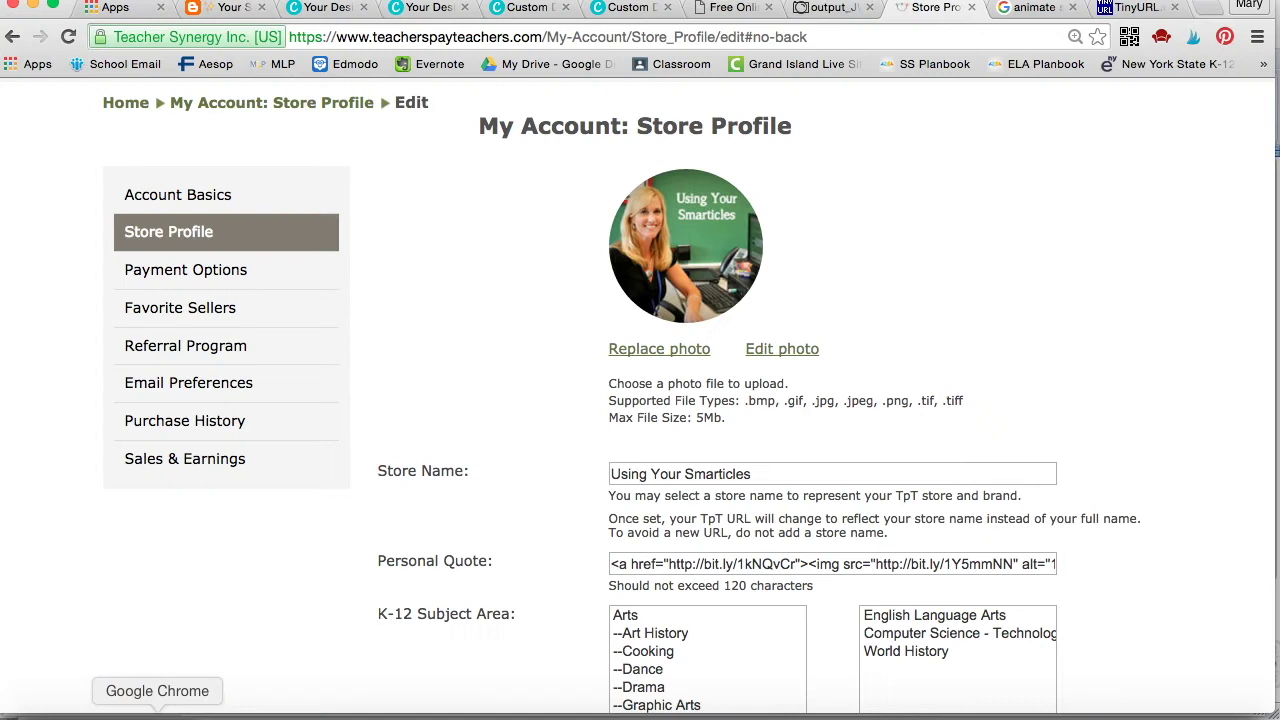
{"action": "left_click", "coordinate": [614, 564]}
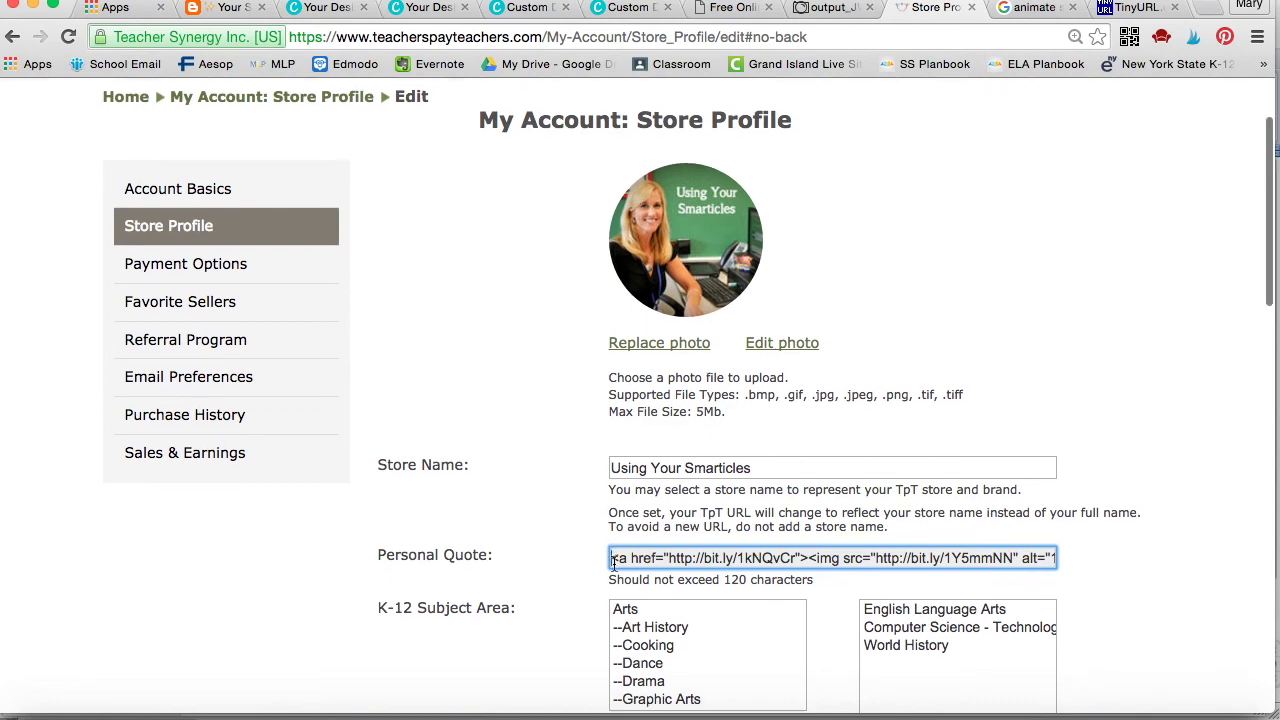
Step: Save the store profile with its existing Personal Quote code and view the banner on the profile page
{"action": "scroll", "coordinate": [614, 564], "scroll_direction": "down", "scroll_amount": 5}
{"action": "scroll", "coordinate": [614, 564], "scroll_direction": "down", "scroll_amount": 15}
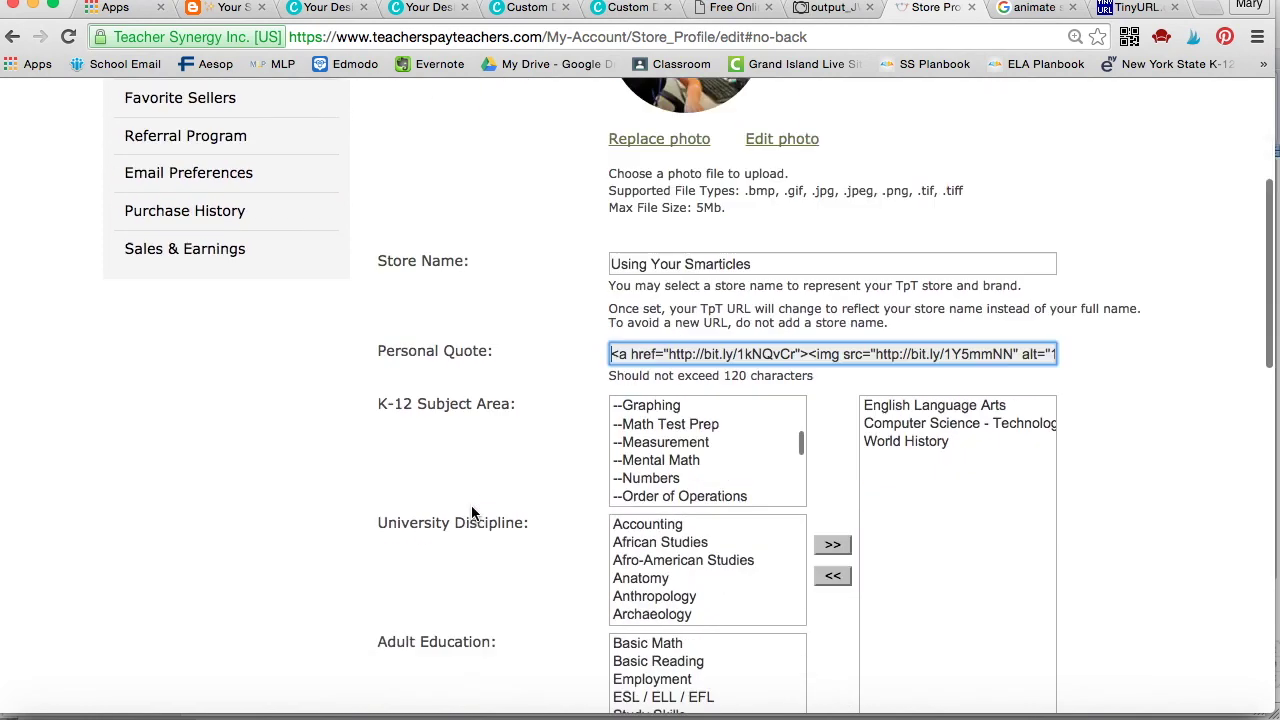
{"action": "left_click", "coordinate": [772, 600]}
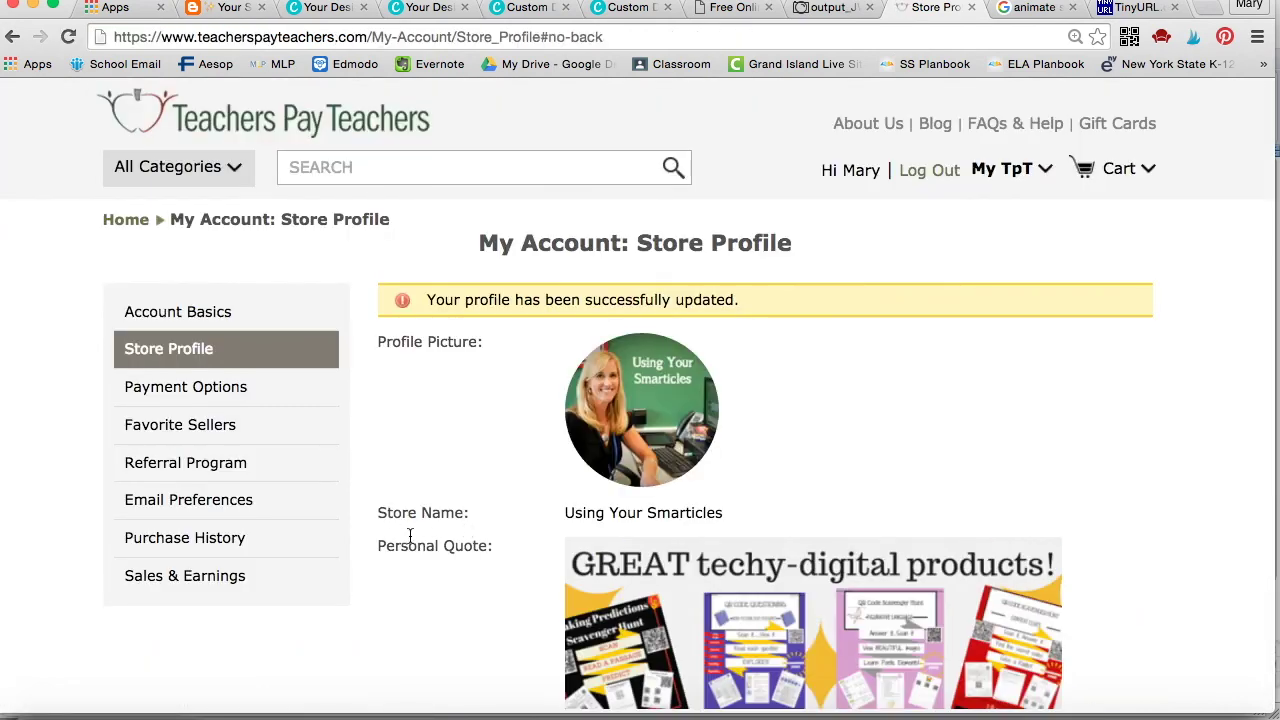
{"action": "scroll", "coordinate": [481, 595], "scroll_direction": "down", "scroll_amount": 2}
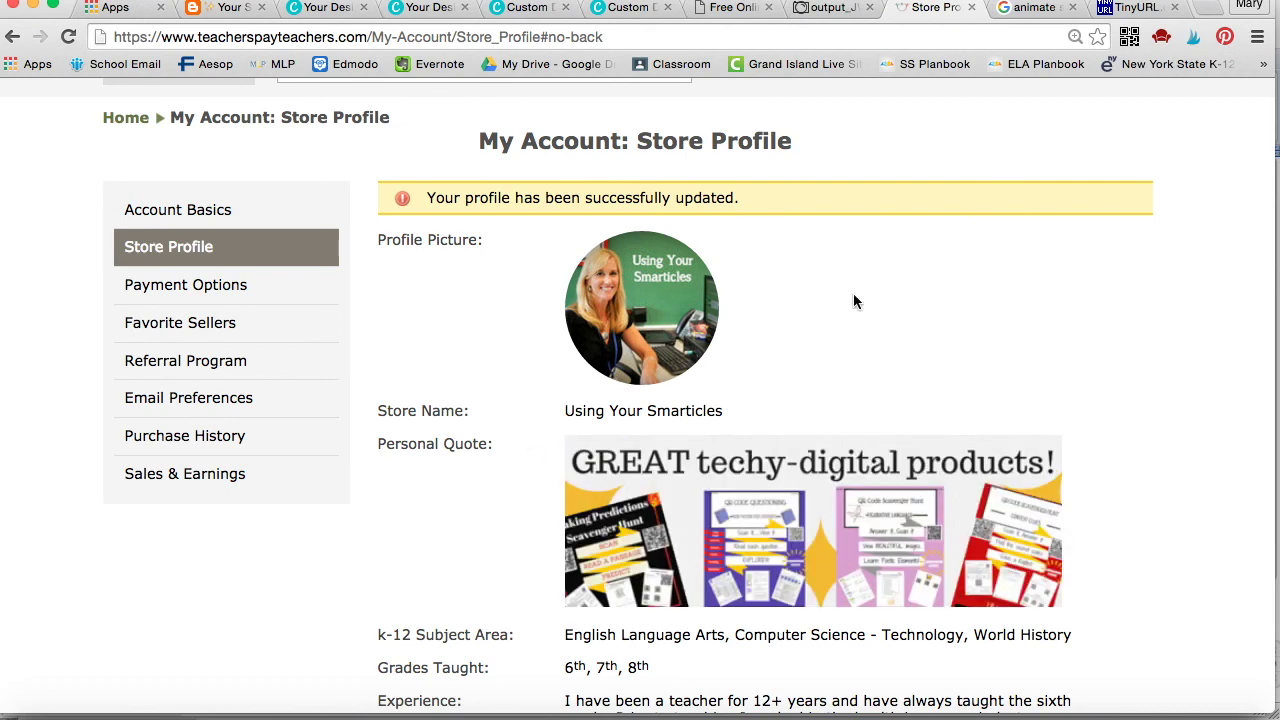
Step: Switch to the blog's TPT Tips page and review the written instructions from designing the banner to pasting the code
{"action": "left_click", "coordinate": [235, 8]}
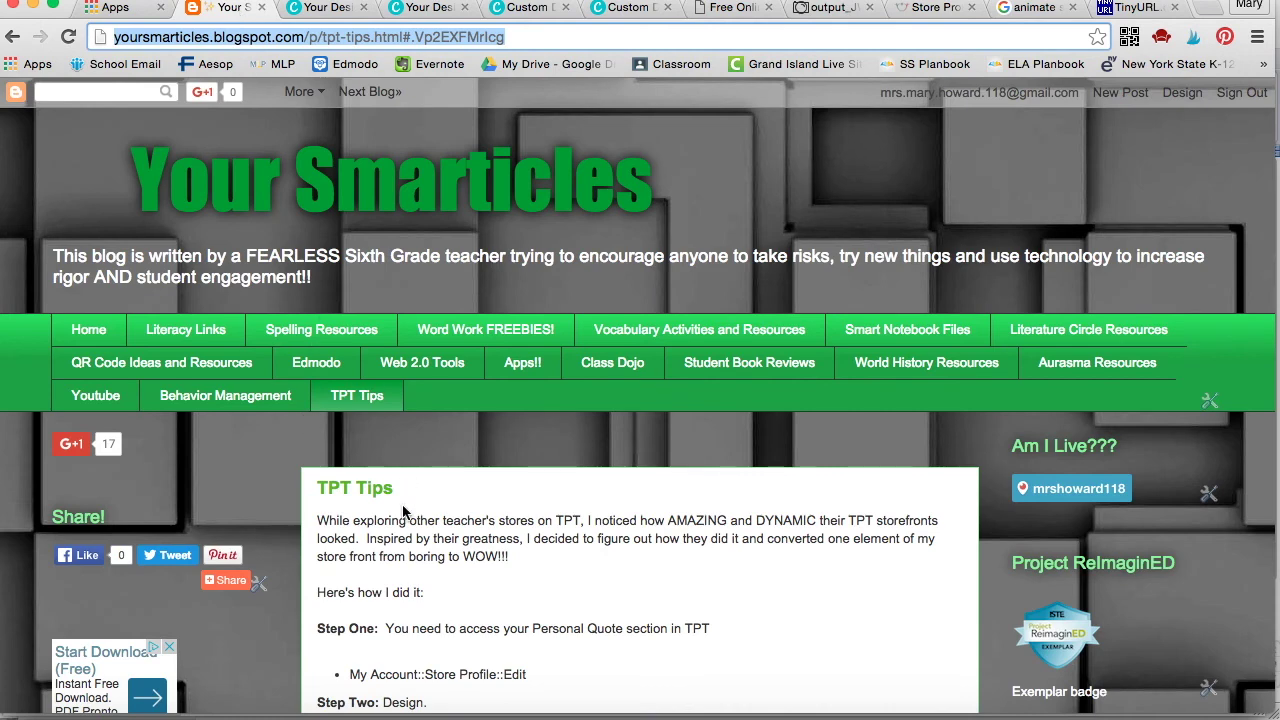
{"action": "scroll", "coordinate": [404, 510], "scroll_direction": "down", "scroll_amount": 2}
{"action": "scroll", "coordinate": [404, 510], "scroll_direction": "down", "scroll_amount": 5}
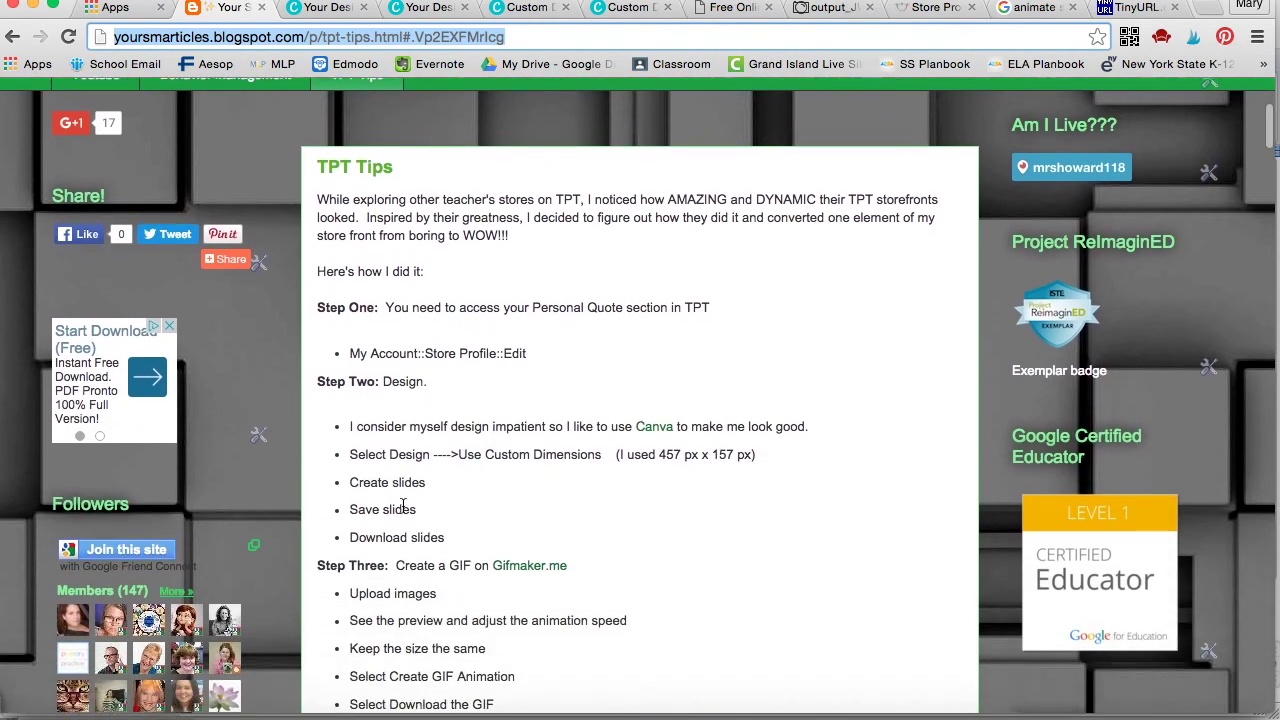
{"action": "scroll", "coordinate": [404, 510], "scroll_direction": "down", "scroll_amount": 8}
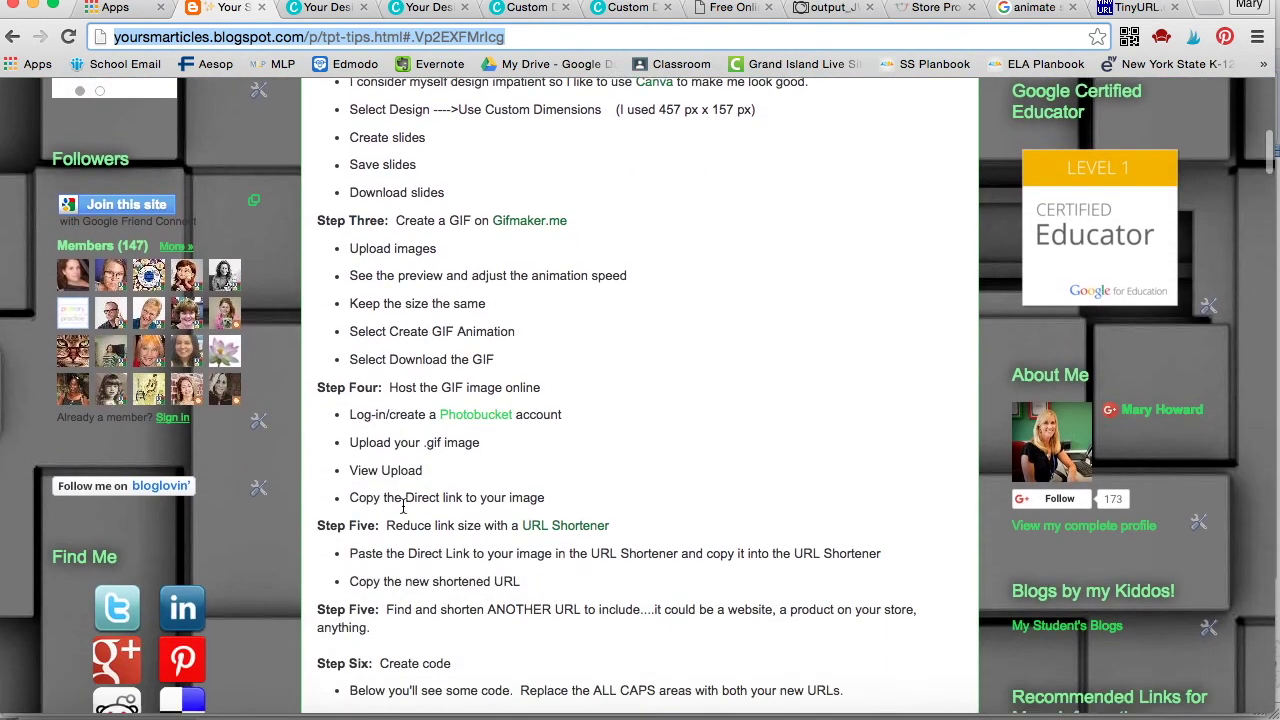
{"action": "scroll", "coordinate": [404, 512], "scroll_direction": "down", "scroll_amount": 8}
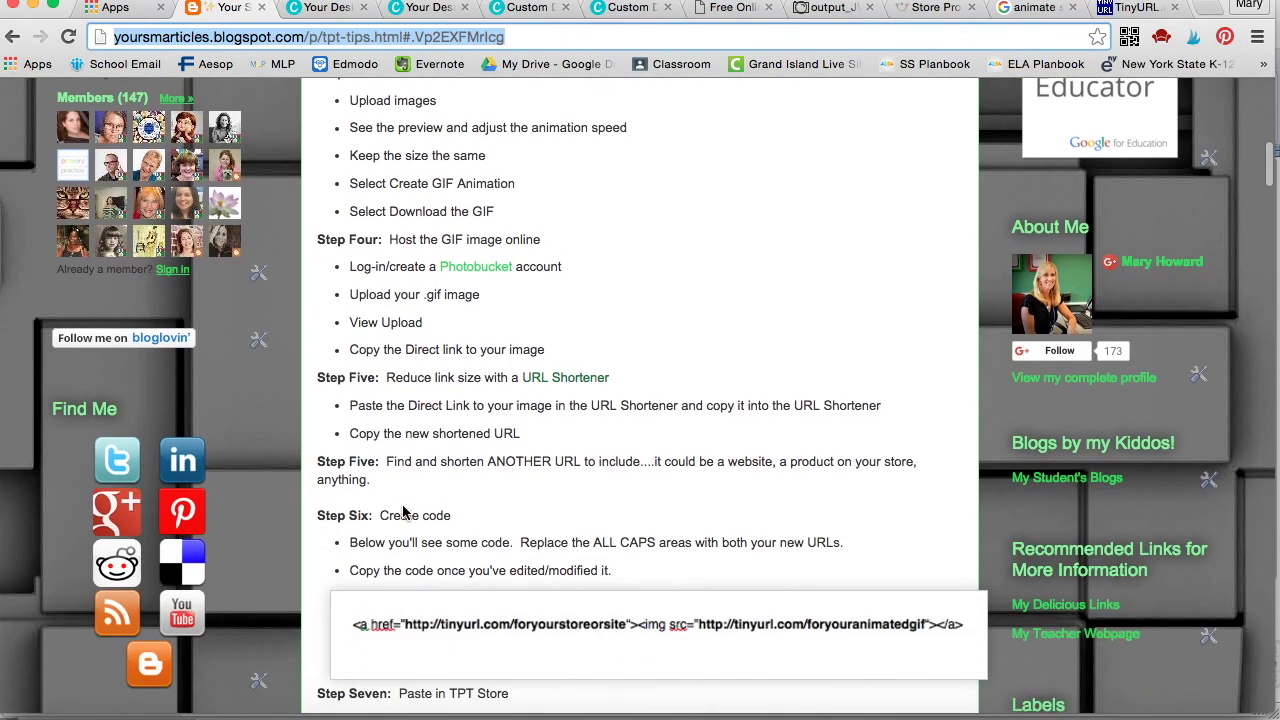
{"action": "scroll", "coordinate": [403, 511], "scroll_direction": "up", "scroll_amount": 20}
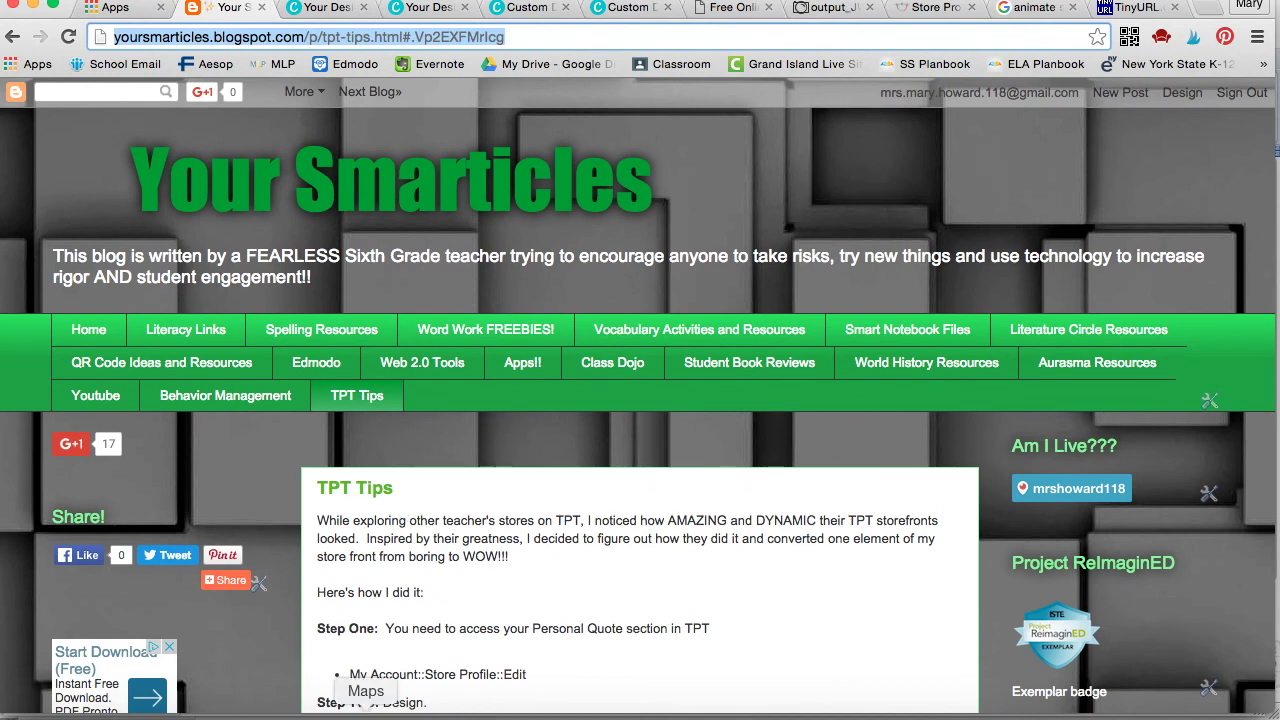
{"action": "left_click", "coordinate": [217, 716]}
{"action": "right_click", "coordinate": [217, 714]}
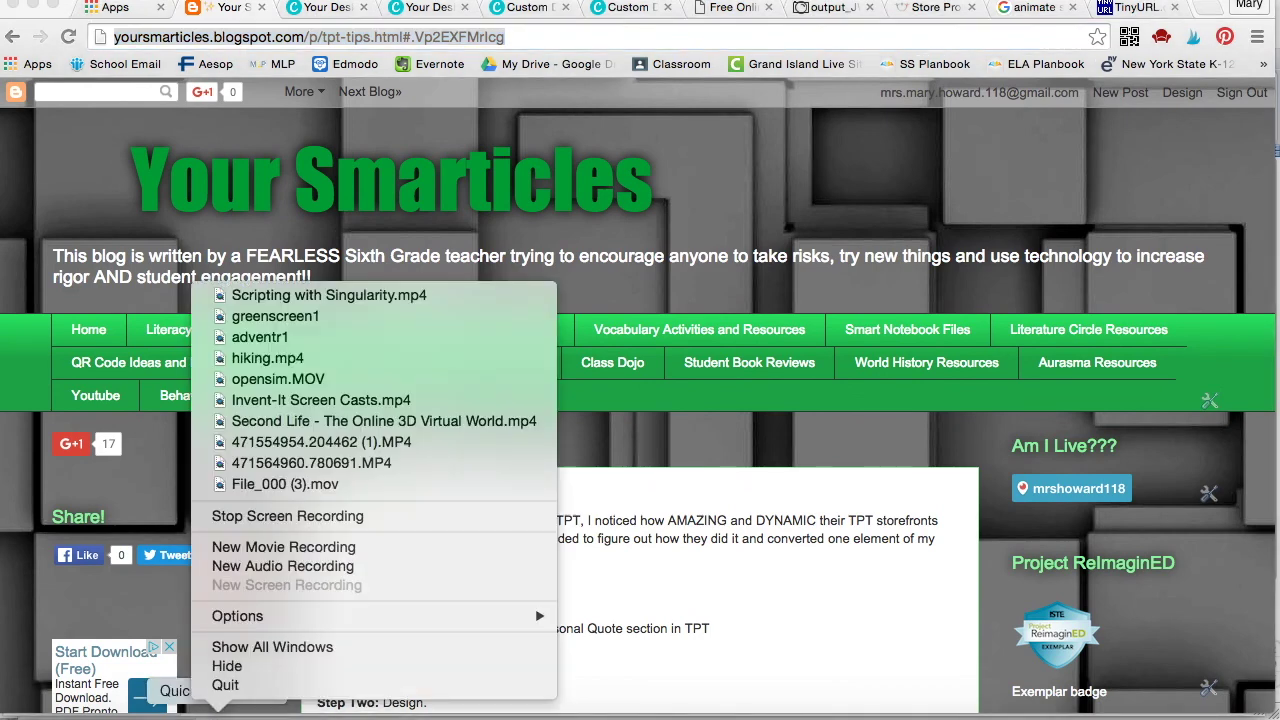
{"action": "left_click", "coordinate": [287, 515]}
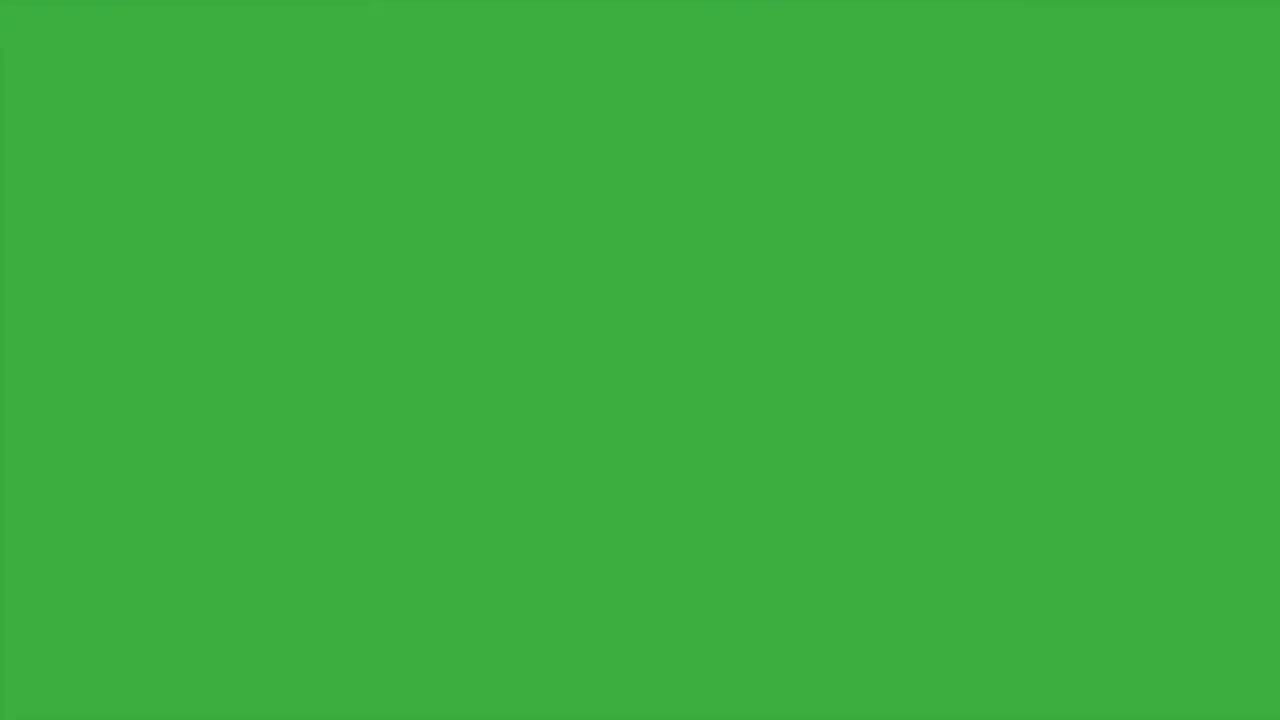